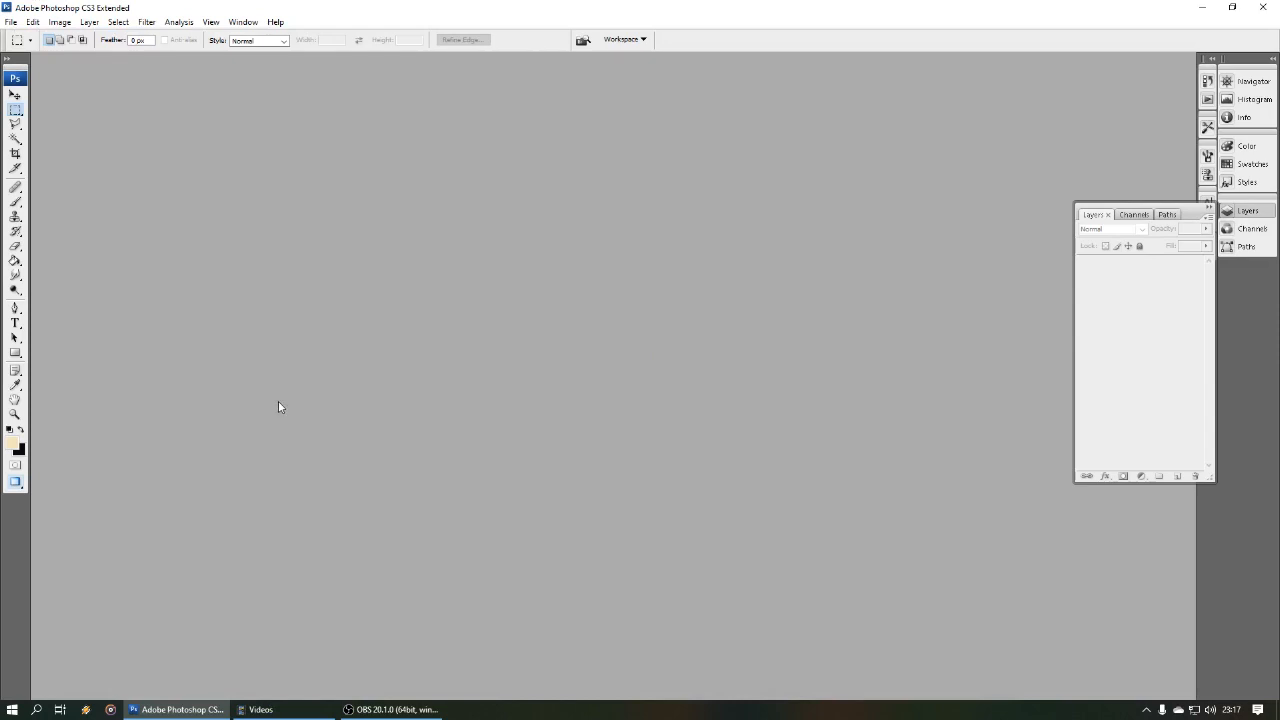
- Create a 1920 × 1080 pixel document from the Film & Video HDTV 1080p/29.97 preset and hide its guides
left_click(9, 21)
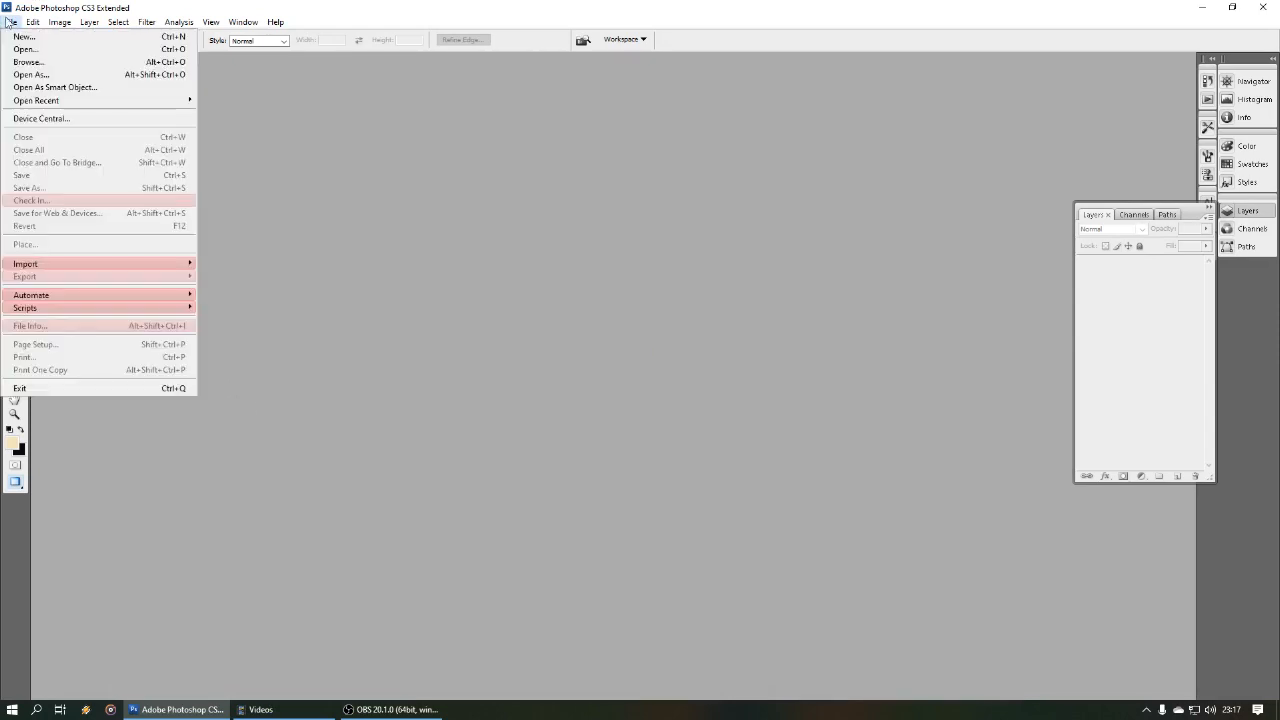
left_click(36, 37)
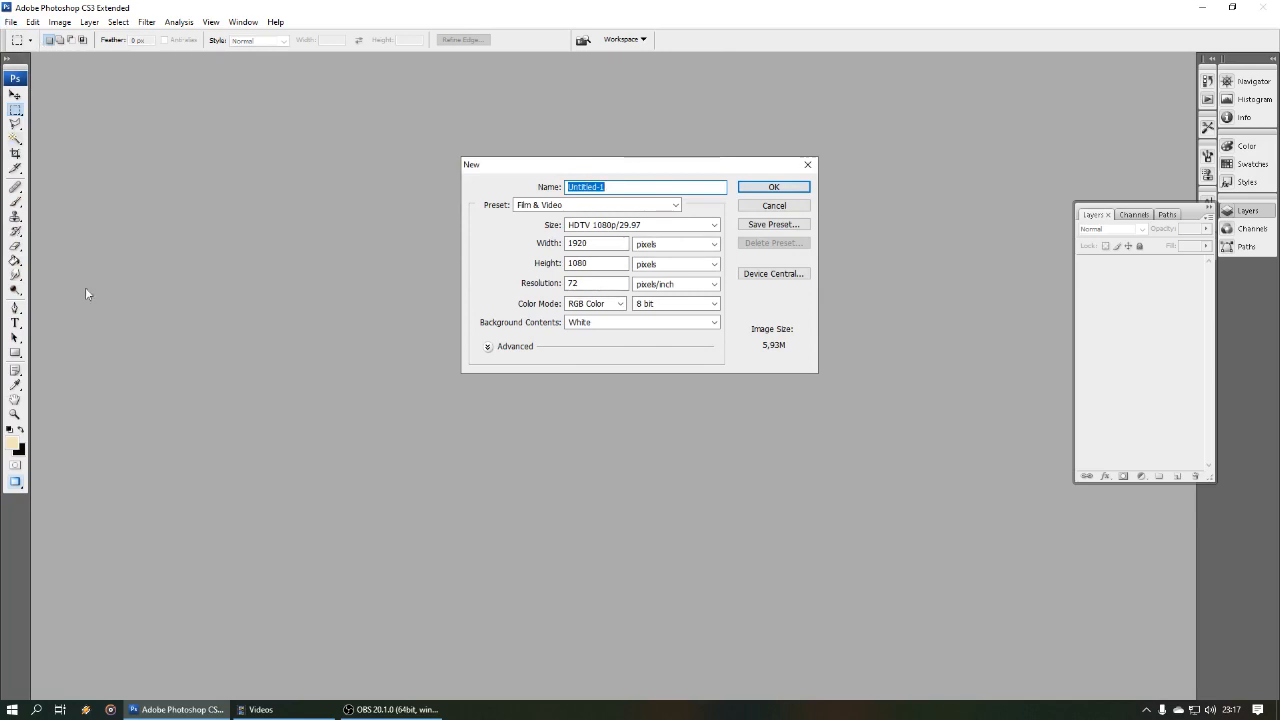
left_click(676, 205)
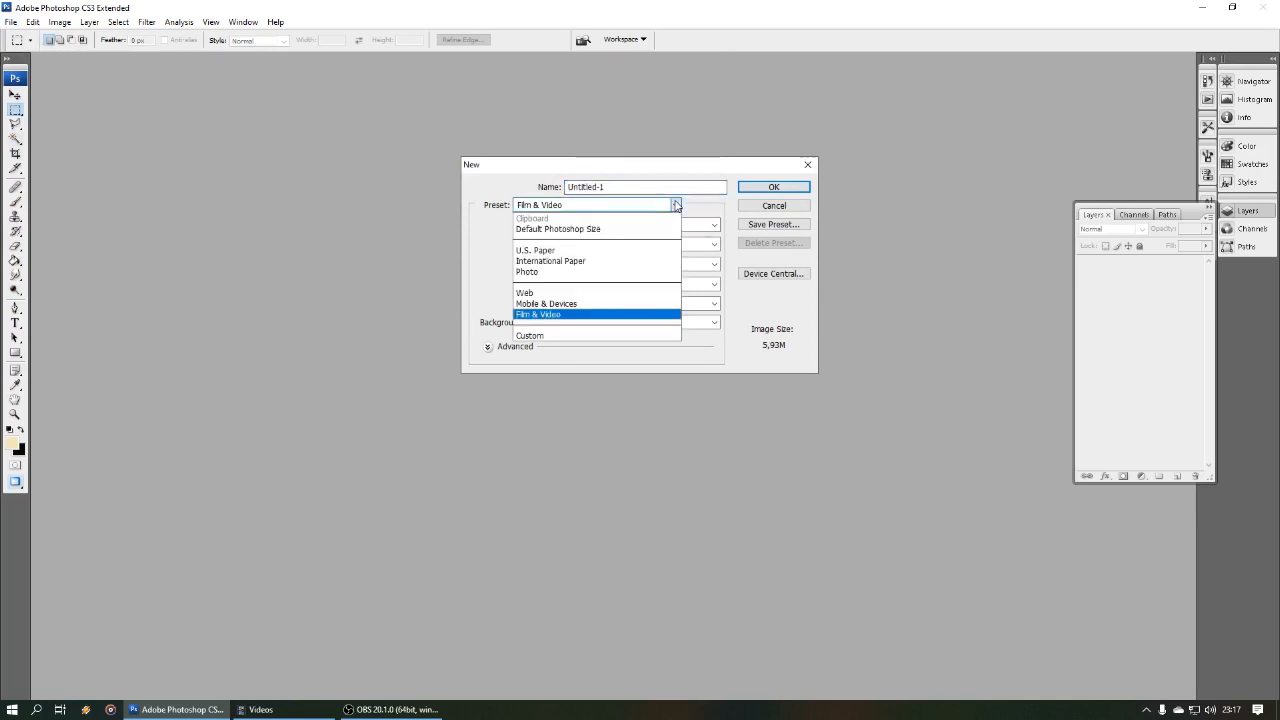
left_click(574, 316)
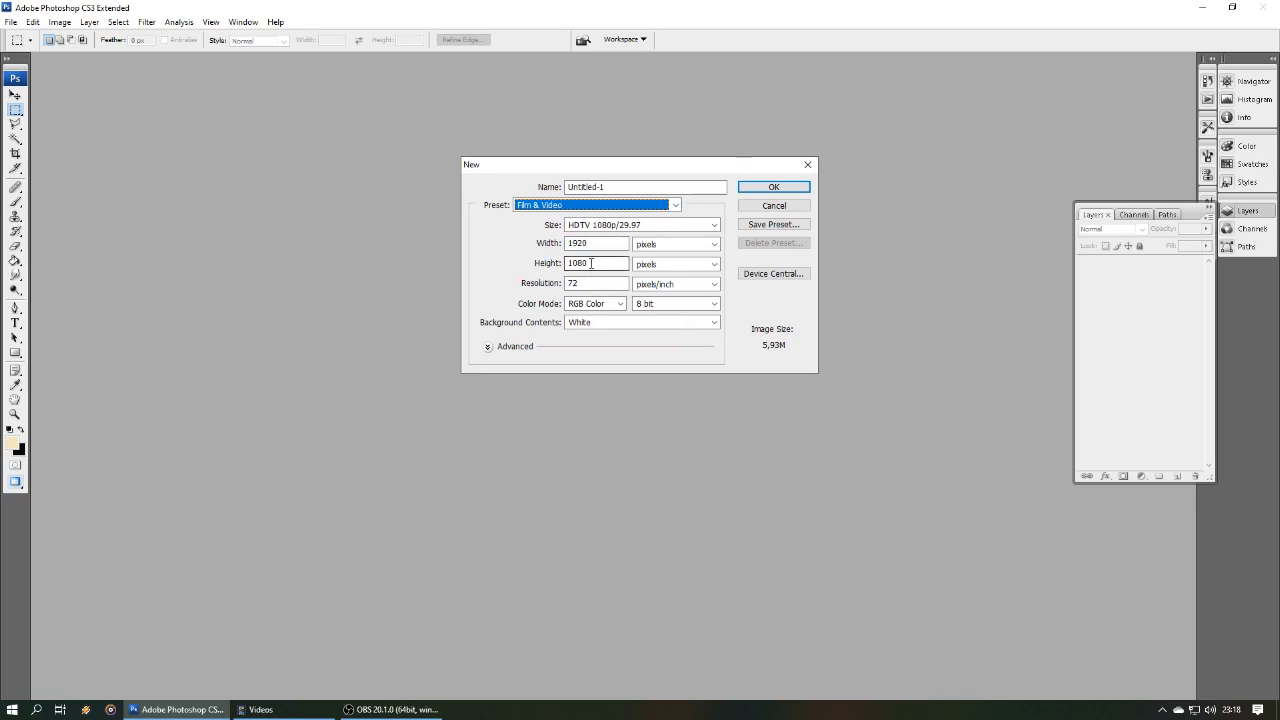
left_click(769, 189)
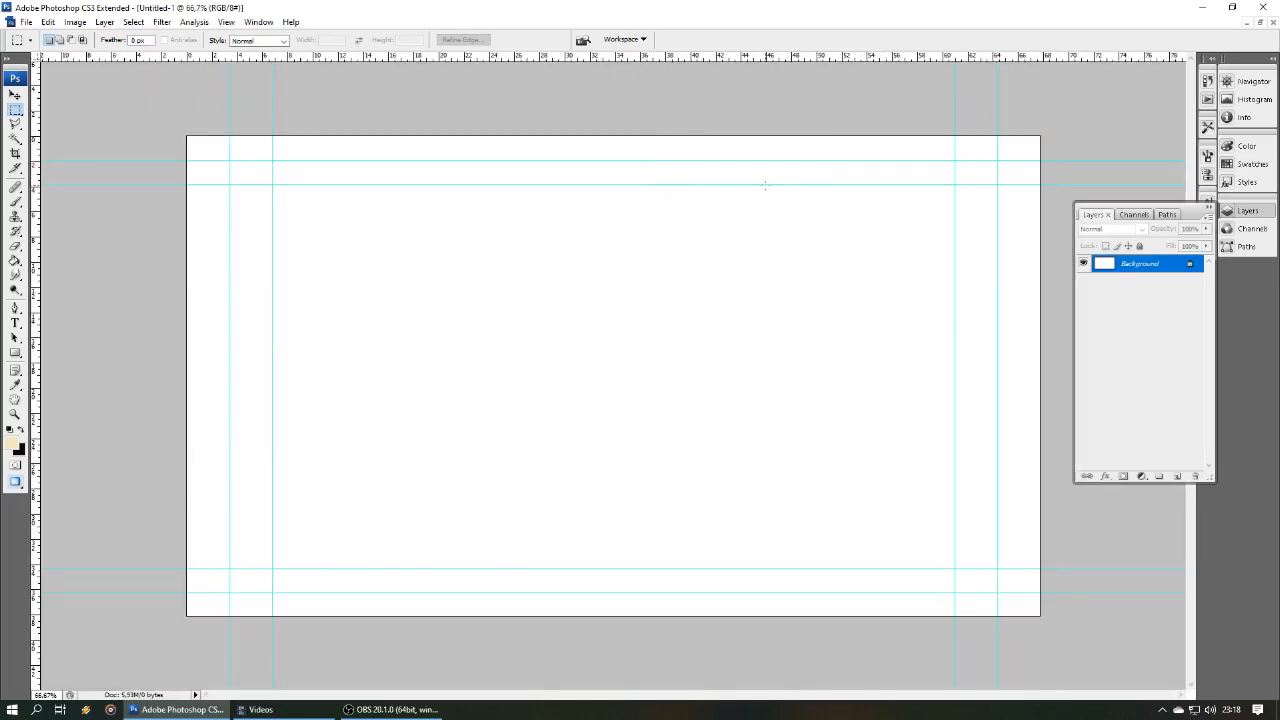
key("ctrl+semicolon")
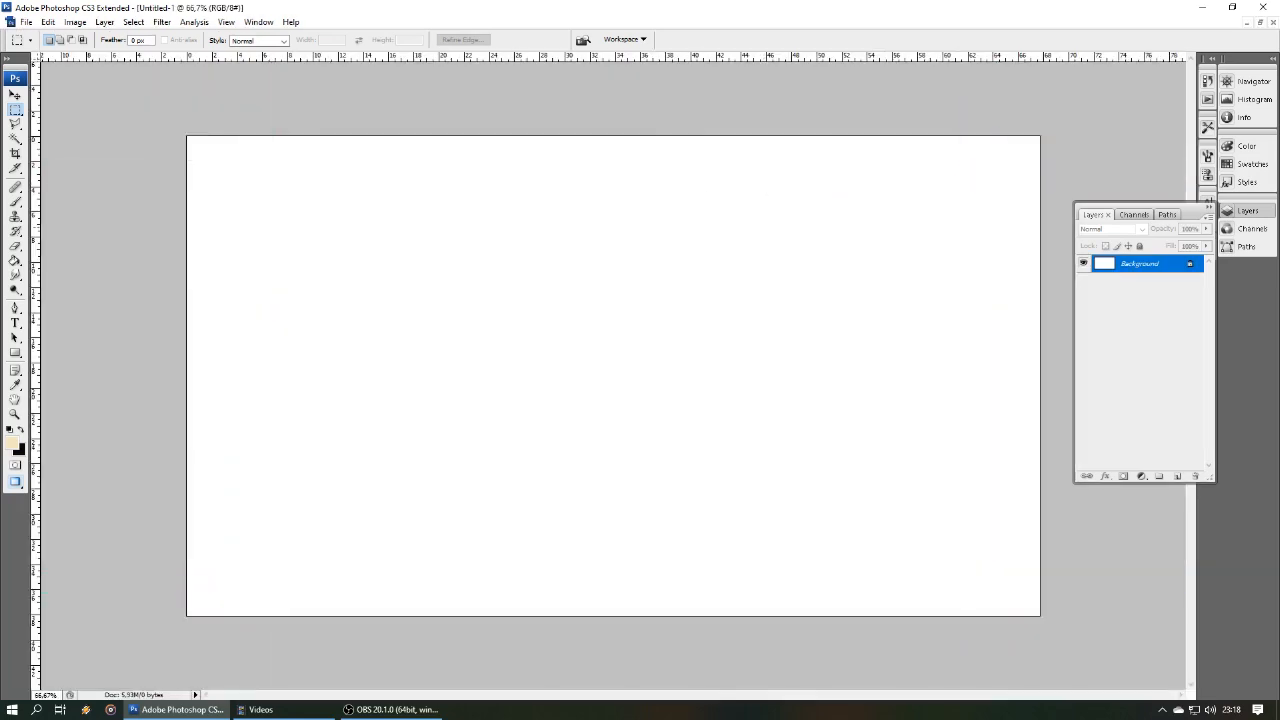
- Add the text CONTOH to the canvas in black November Regular
left_click(15, 322)
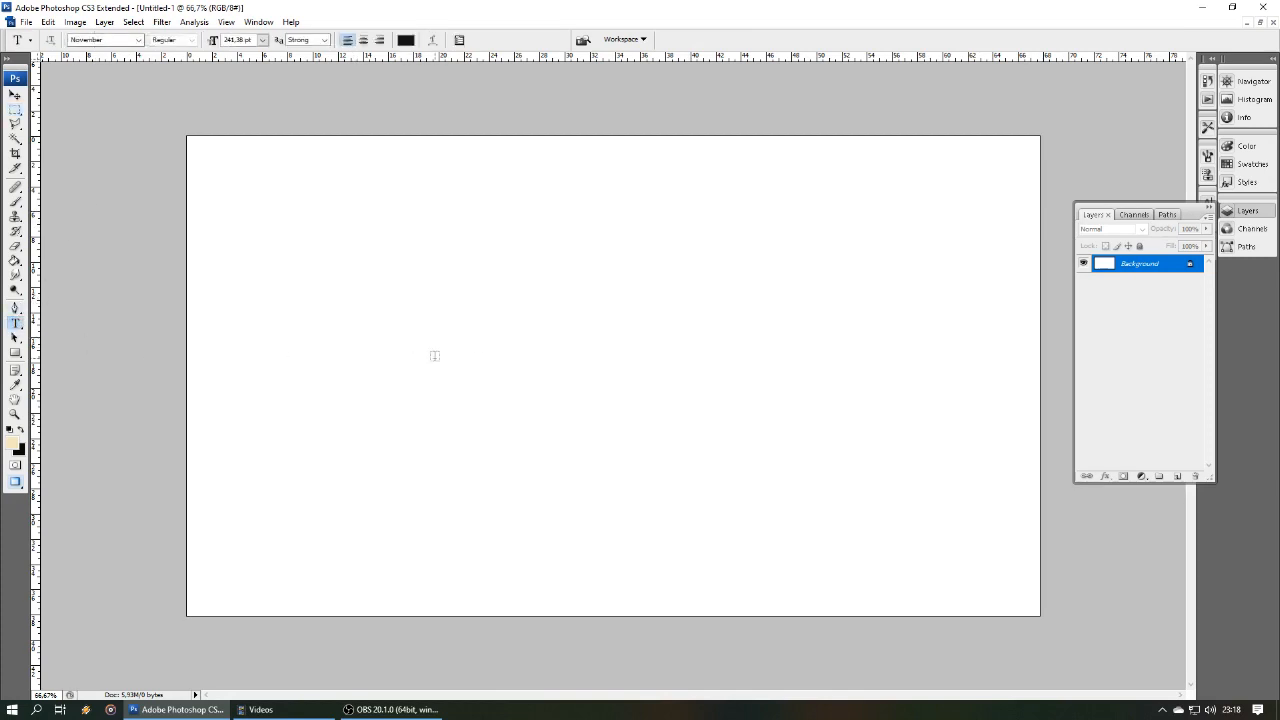
left_click(434, 358)
type("C")
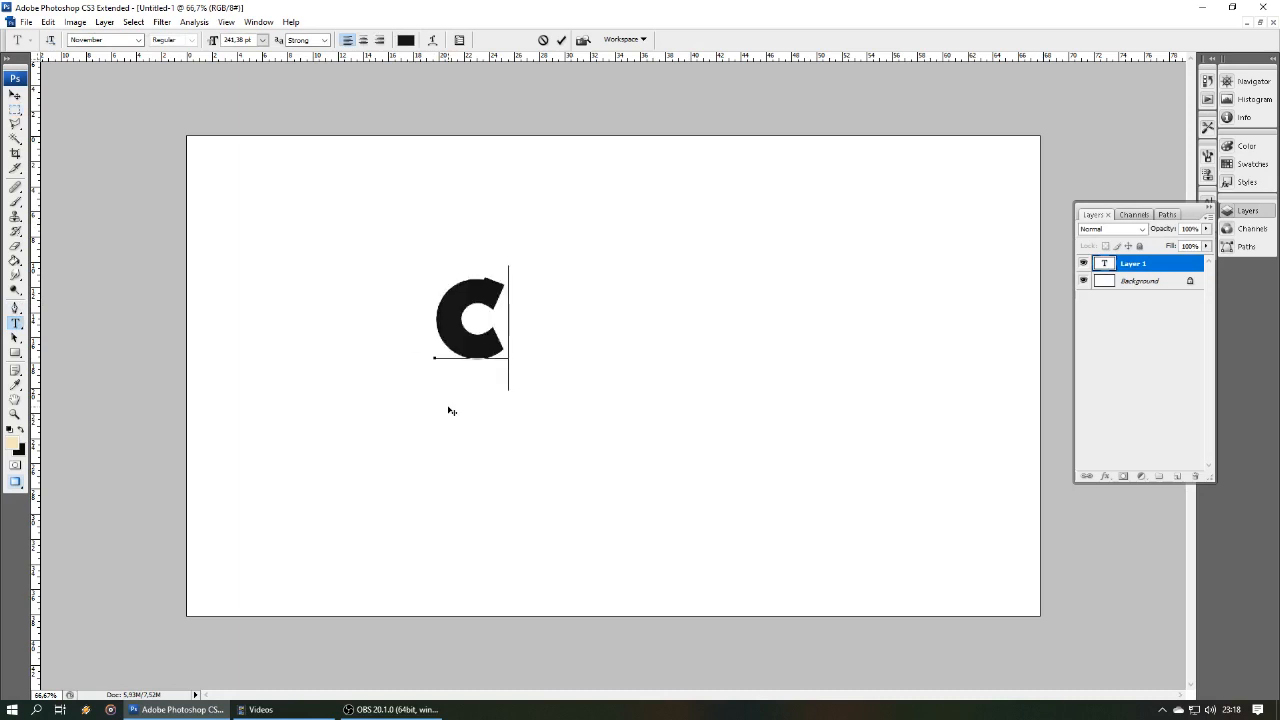
type("ONTOH")
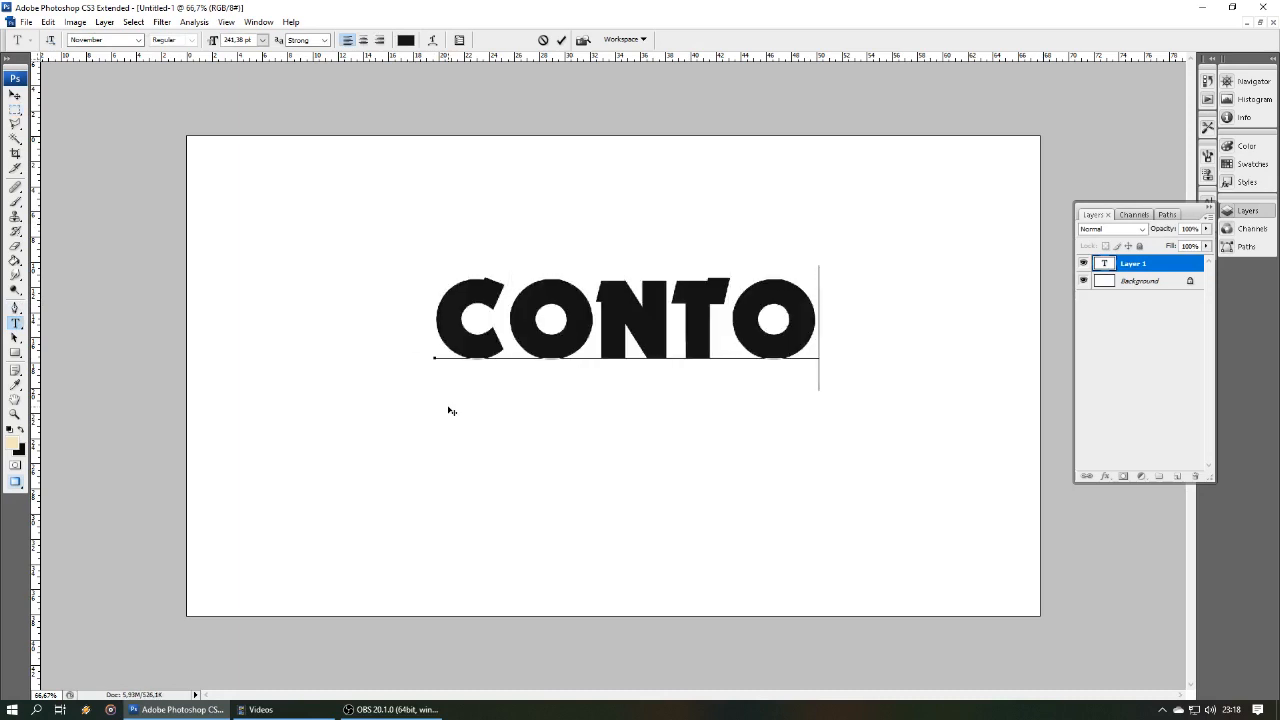
- Move the CONTOH text towards the middle of the canvas and scale it up slightly with Free Transform
left_click(15, 95)
left_click_drag(530, 320, 461, 342)
key("ctrl+t")
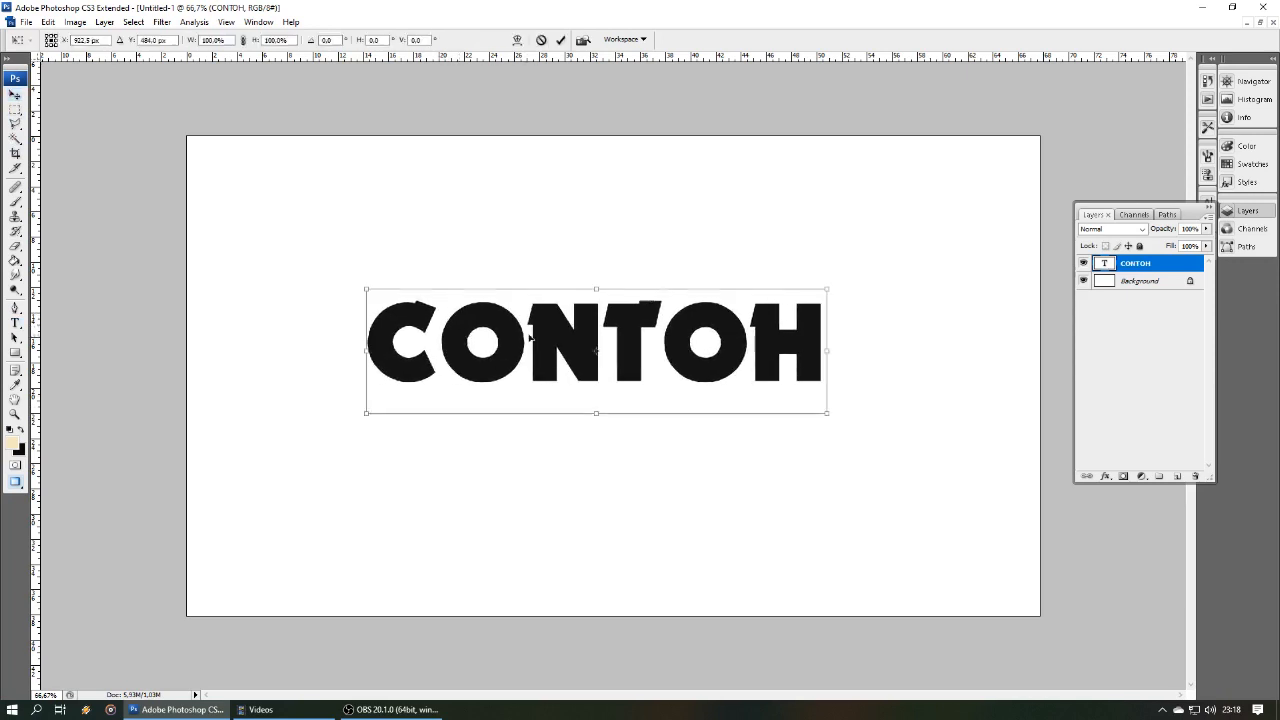
left_click_drag(827, 413, 845, 430)
key("Return")
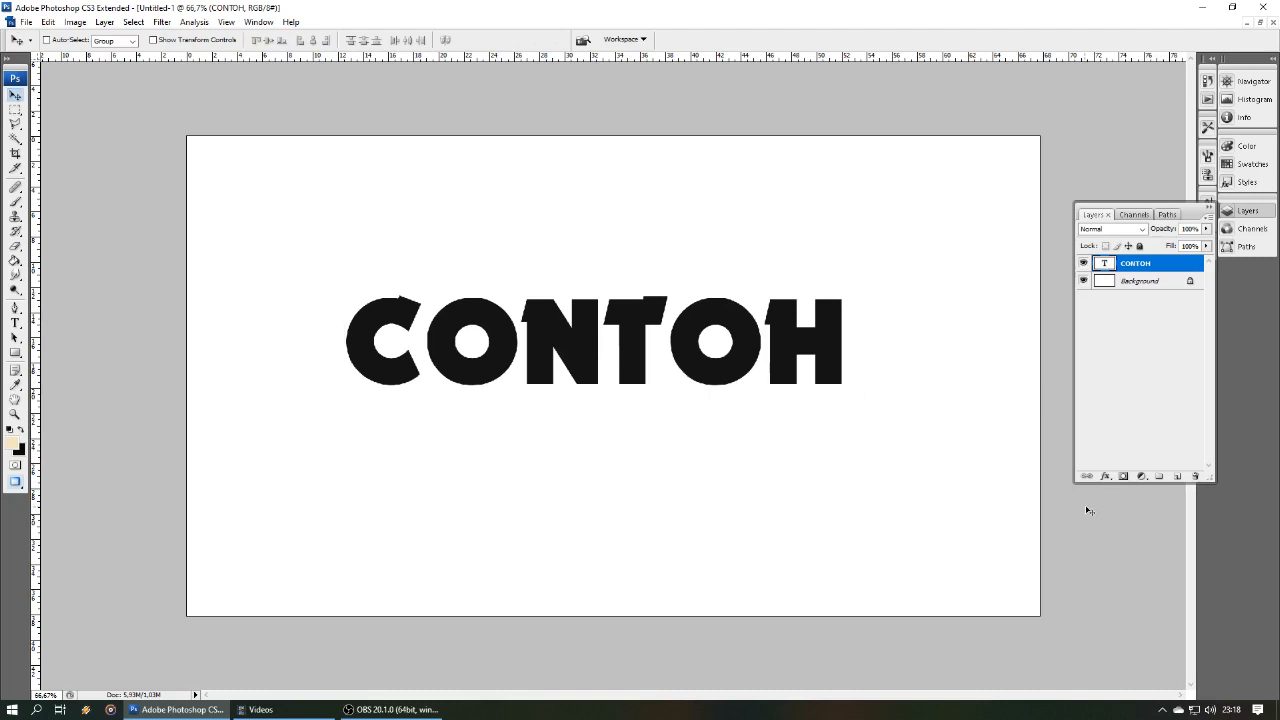
- Apply a Gradient Overlay to the CONTOH layer, without Color Overlay, using the Blue gradient preset
left_click(1105, 477)
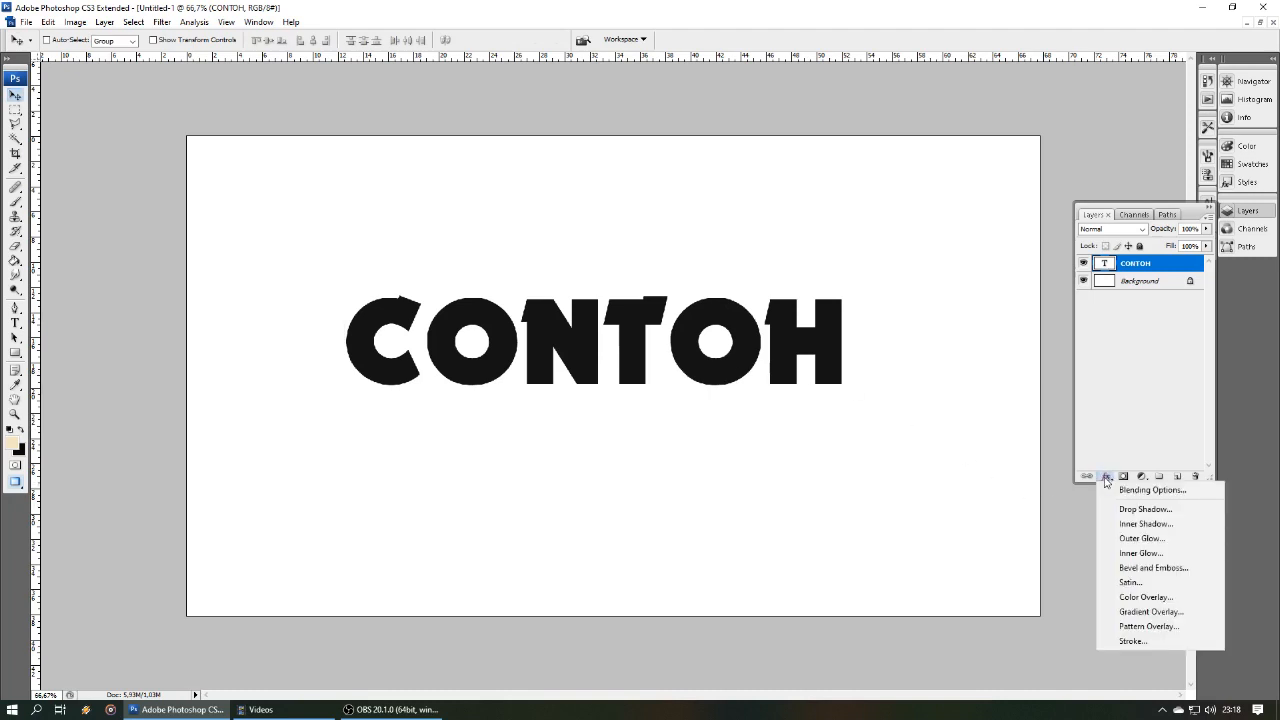
left_click(1142, 597)
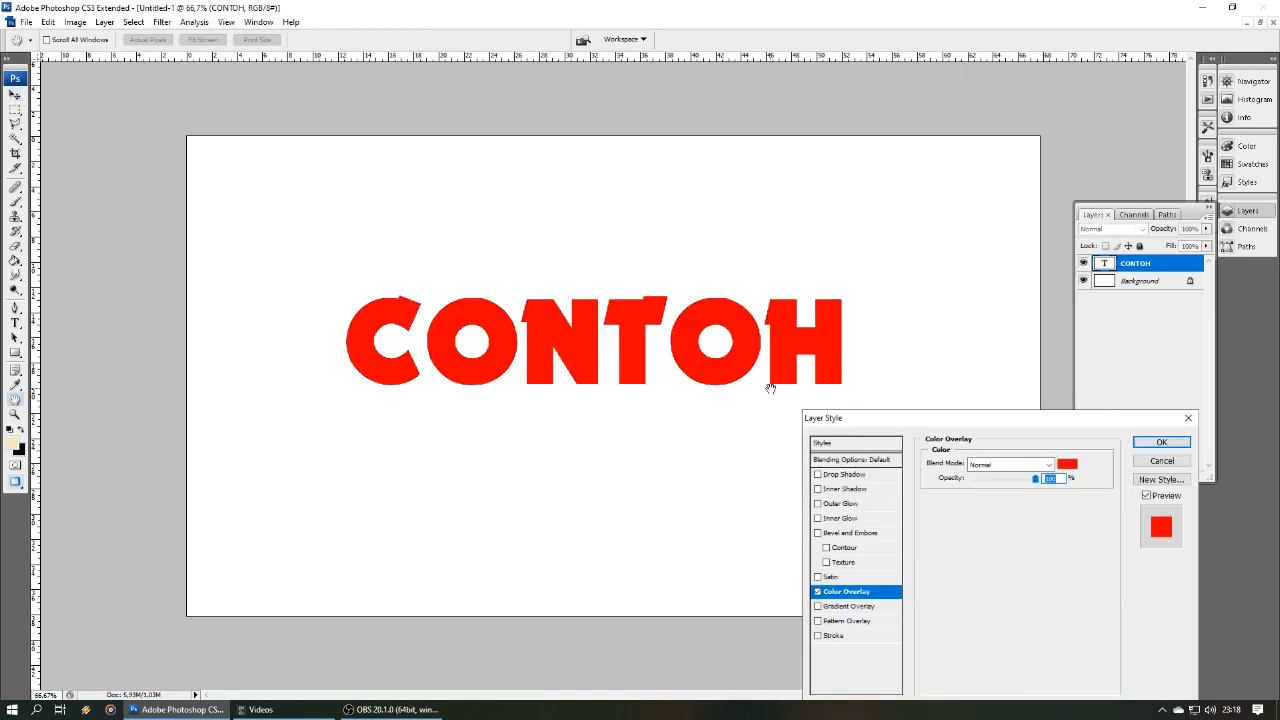
left_click(817, 591)
left_click(831, 608)
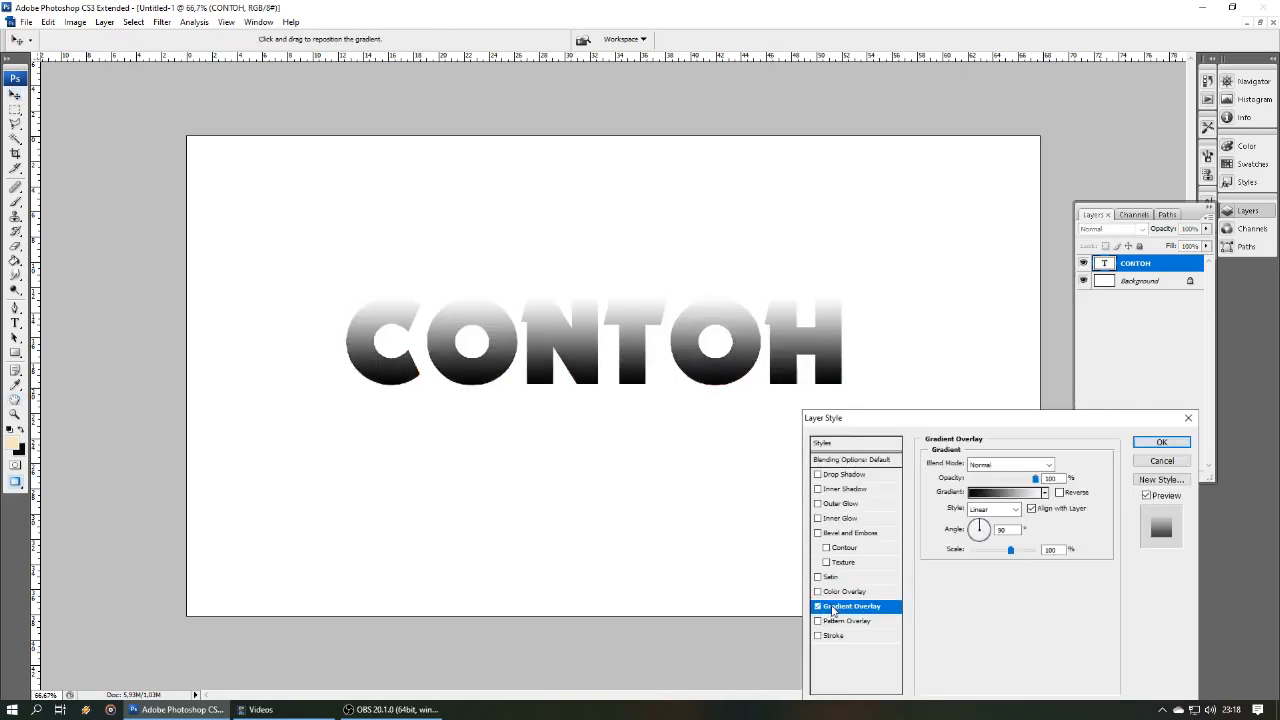
left_click(1000, 492)
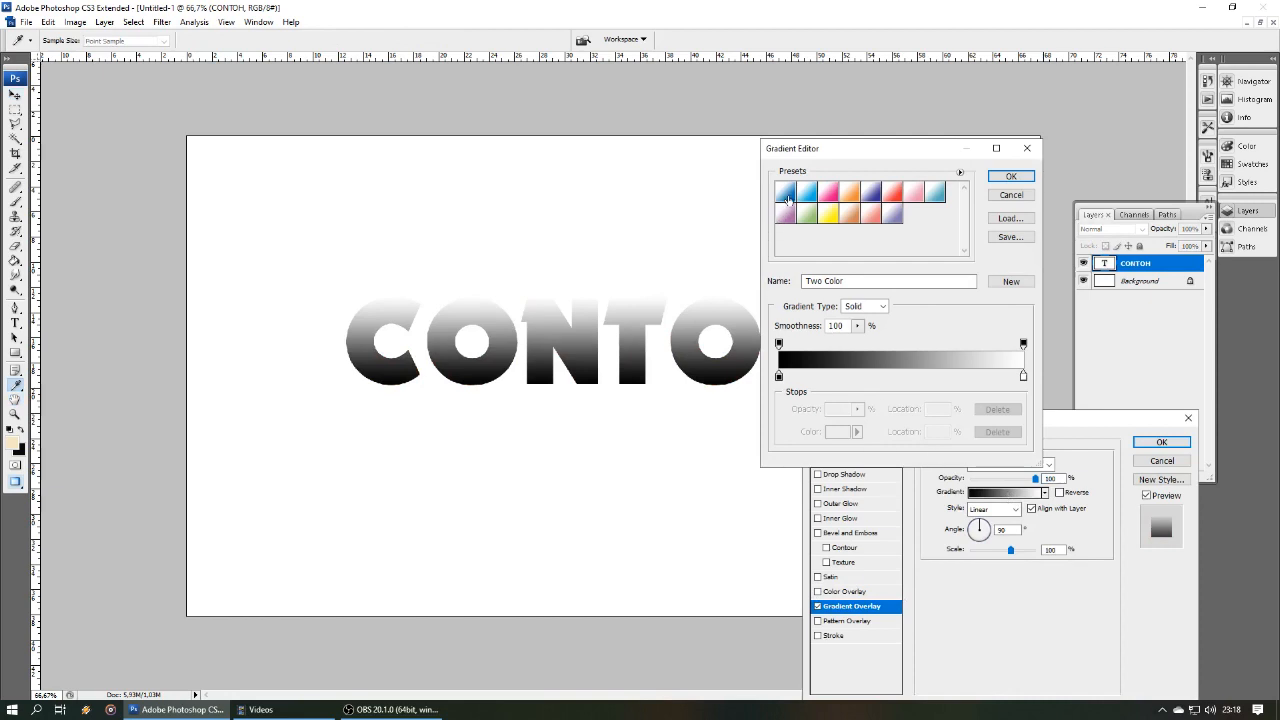
left_click(787, 198)
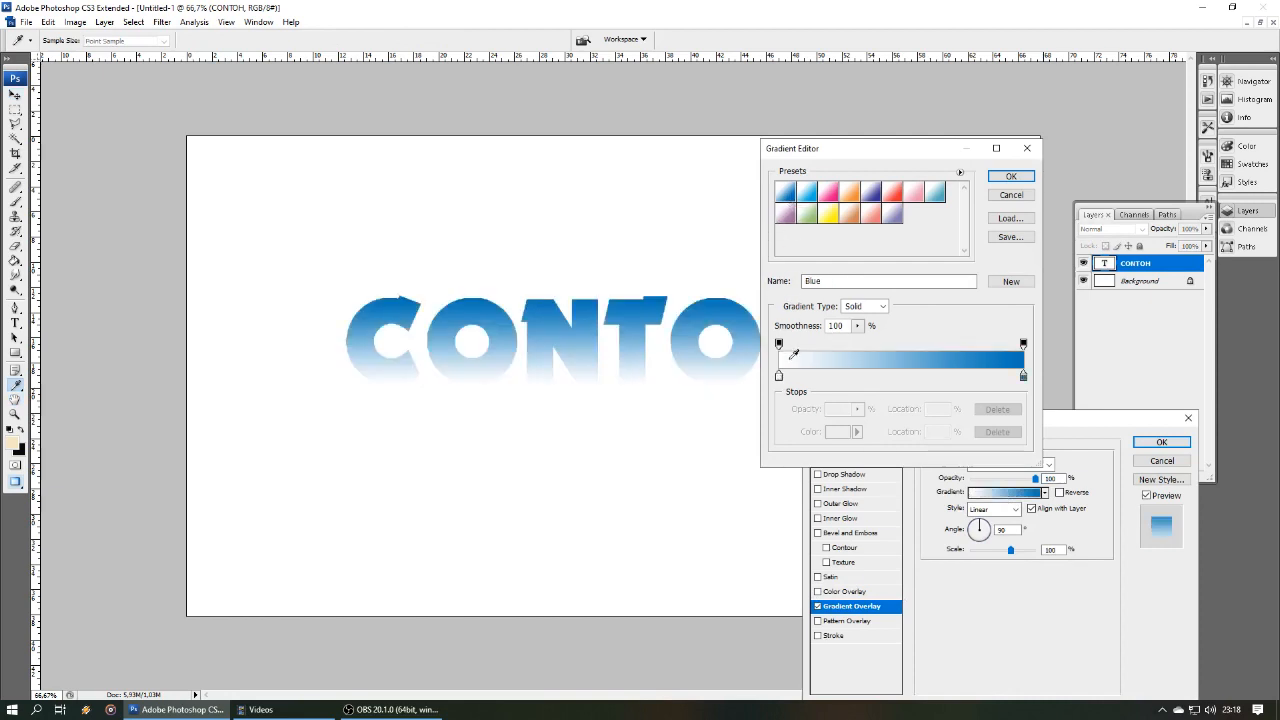
- Change the overlay gradient's white starting stop to turquoise #0cd7d5 and accept the edited gradient
left_click(779, 377)
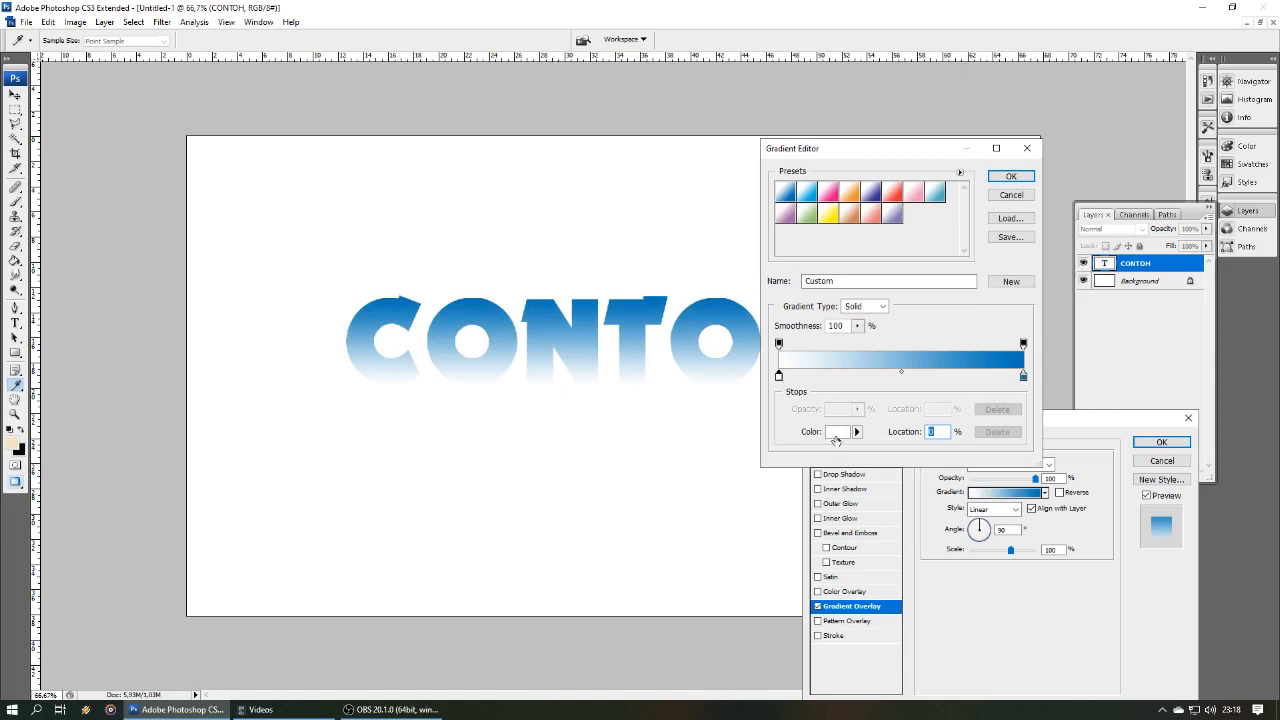
left_click(836, 436)
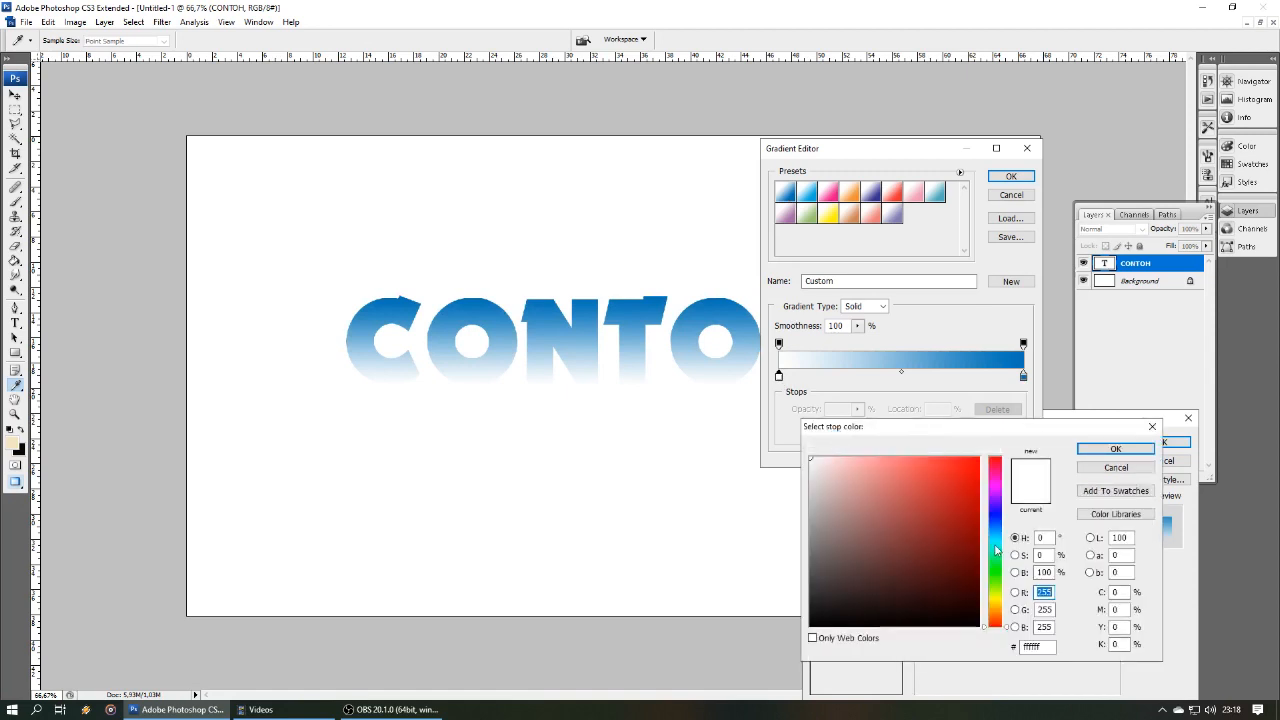
left_click(996, 543)
left_click(970, 484)
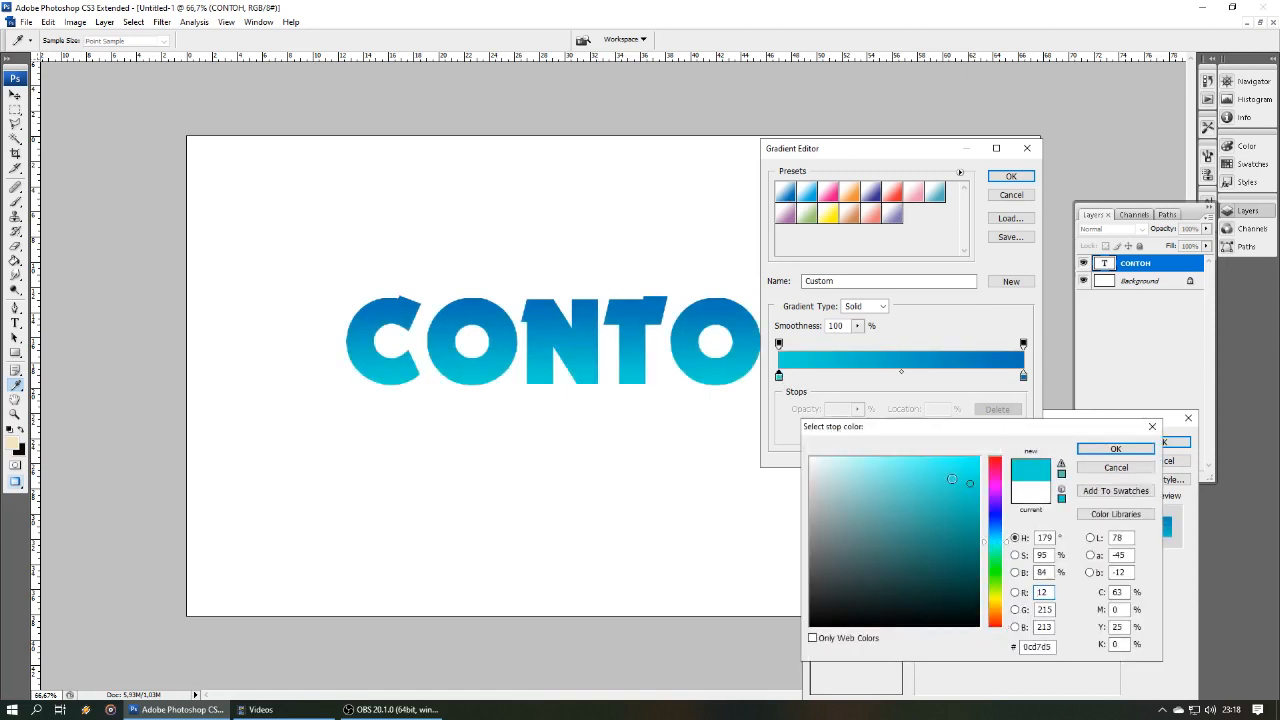
left_click(1113, 450)
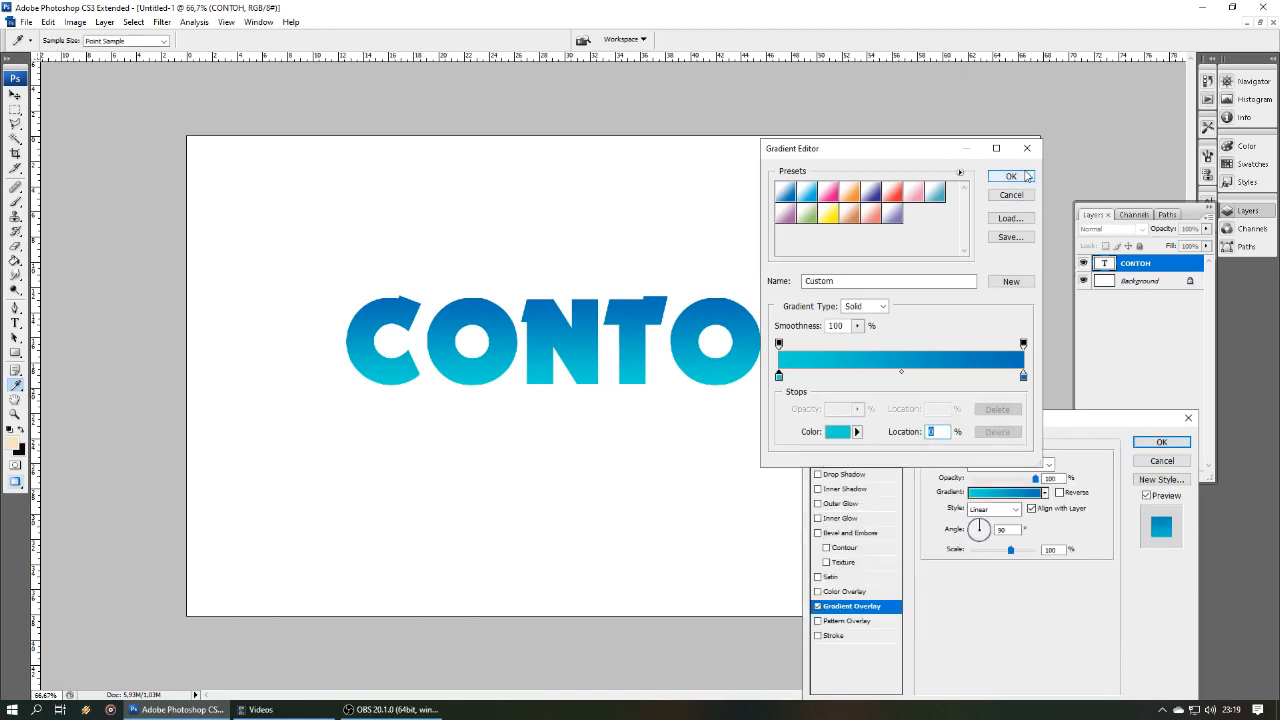
left_click(1011, 176)
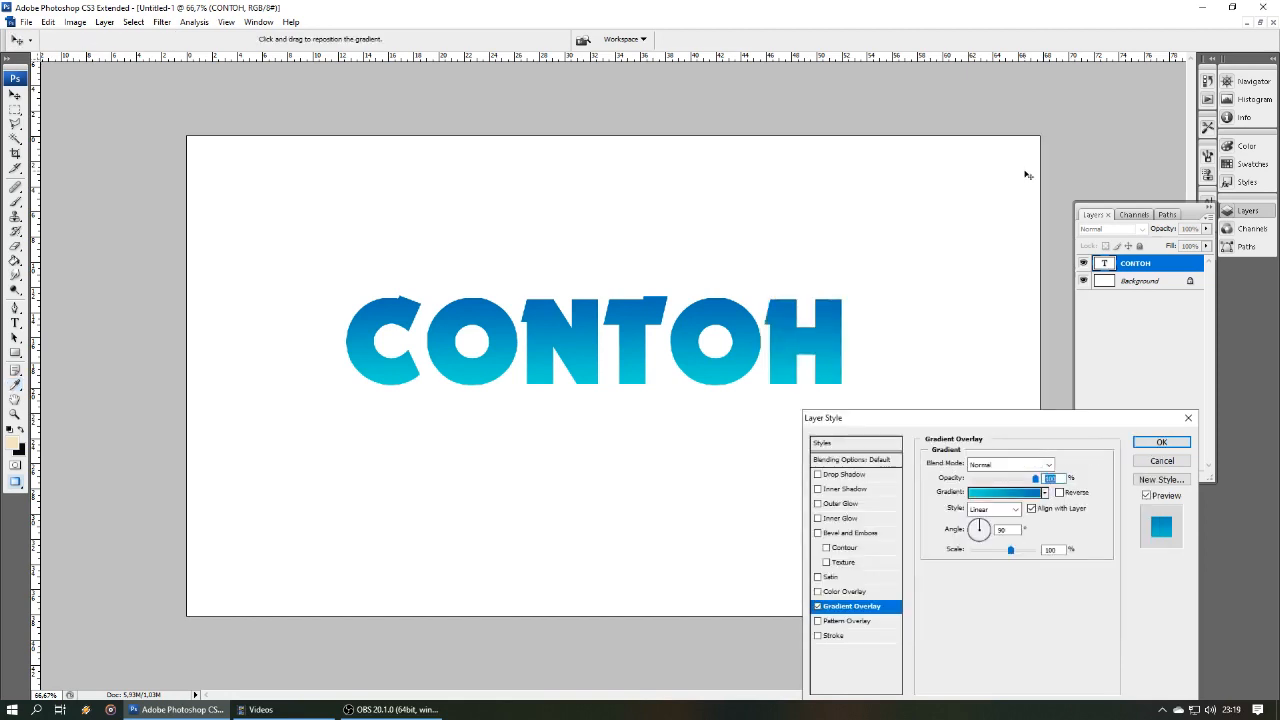
- Add a Stroke effect to the text with a Gradient fill type based on the Blue preset
left_click(836, 637)
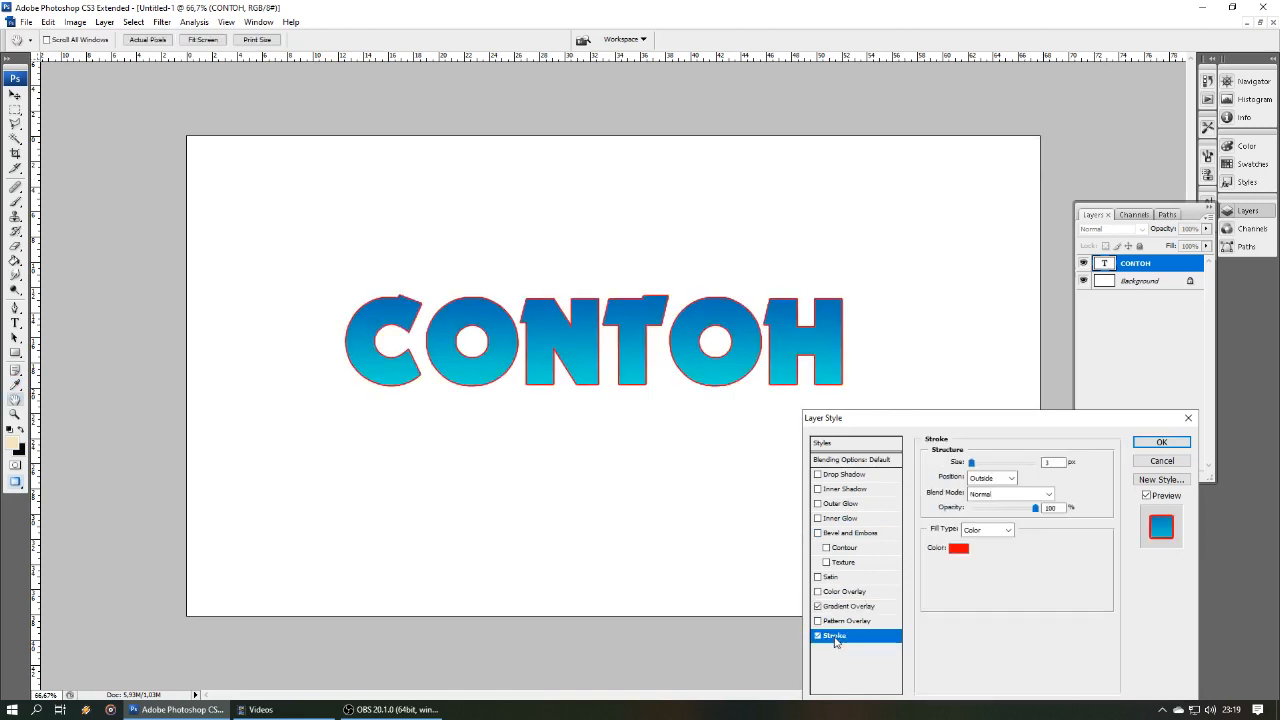
left_click(995, 531)
left_click(988, 551)
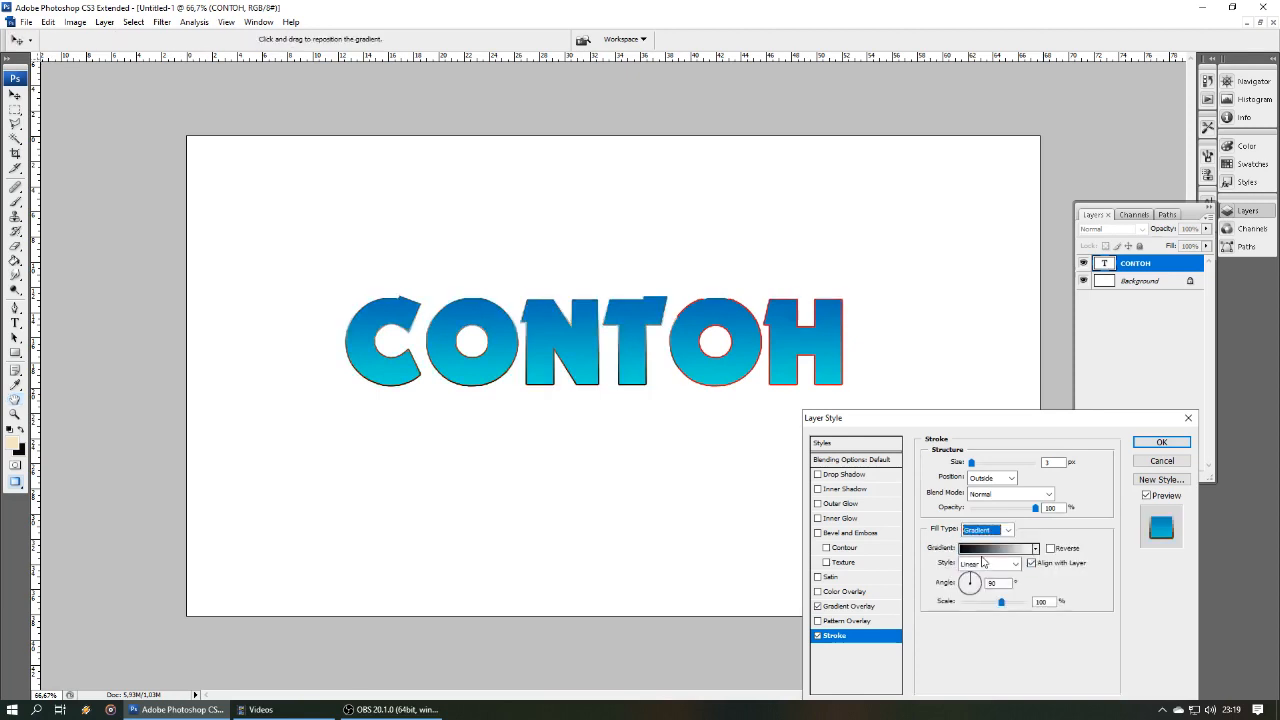
left_click(990, 549)
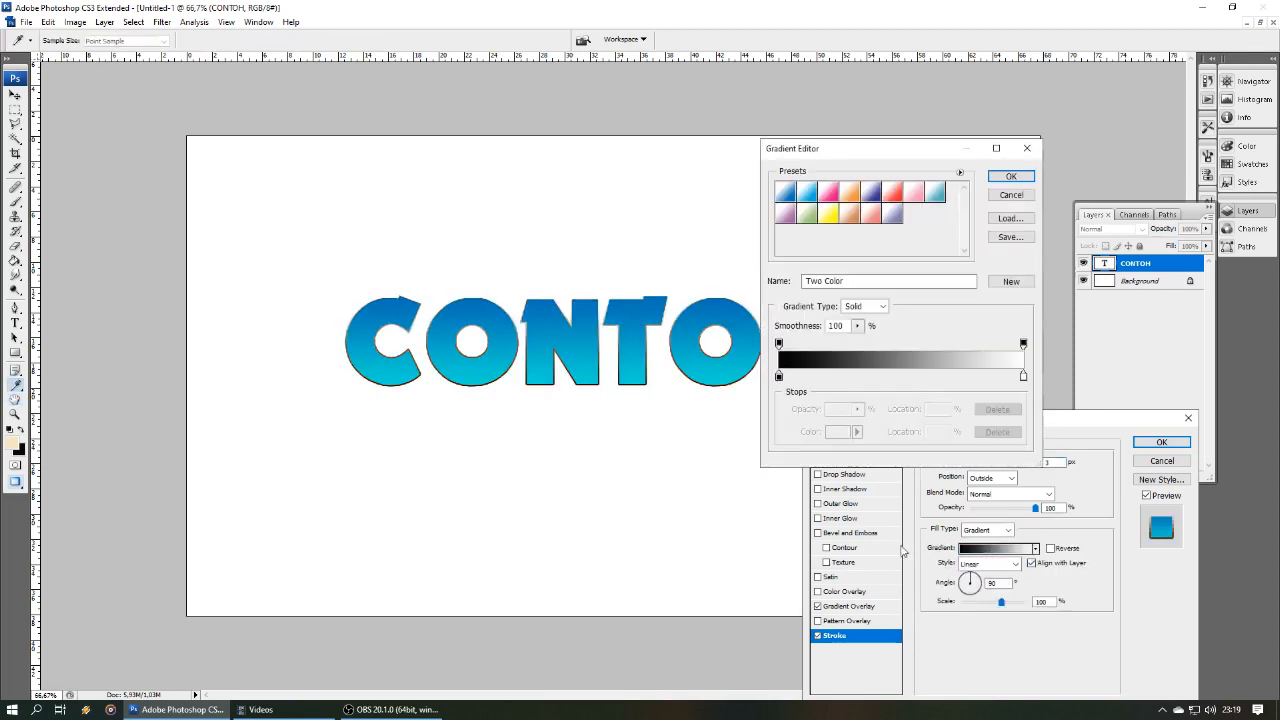
left_click(789, 195)
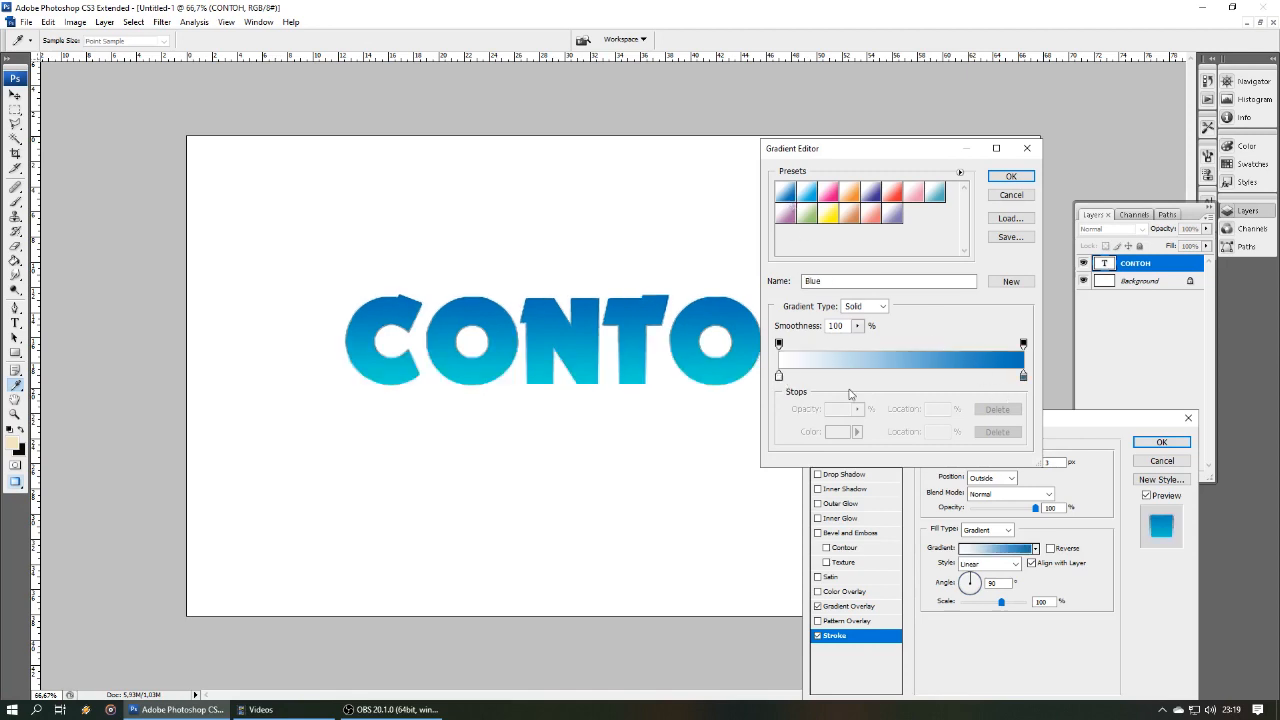
- Change the stroke gradient's white starting stop to dark blue #024f90
left_click(779, 376)
left_click(840, 436)
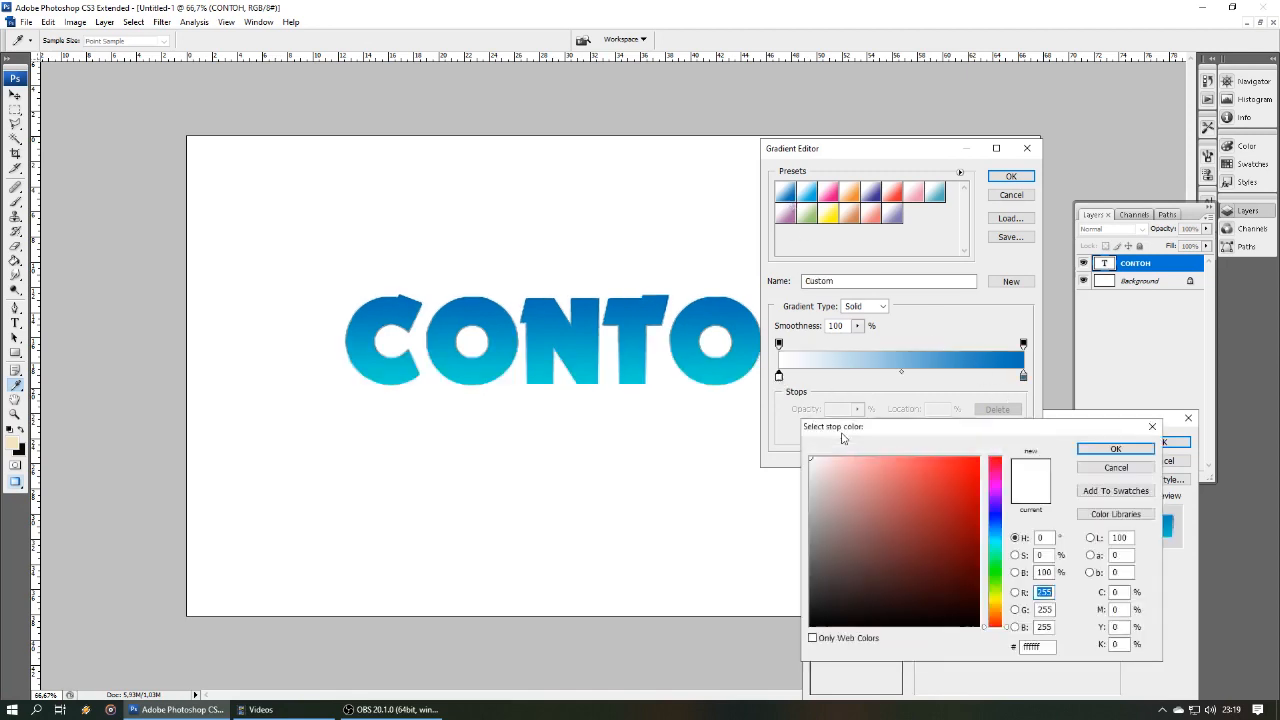
left_click_drag(996, 555, 996, 529)
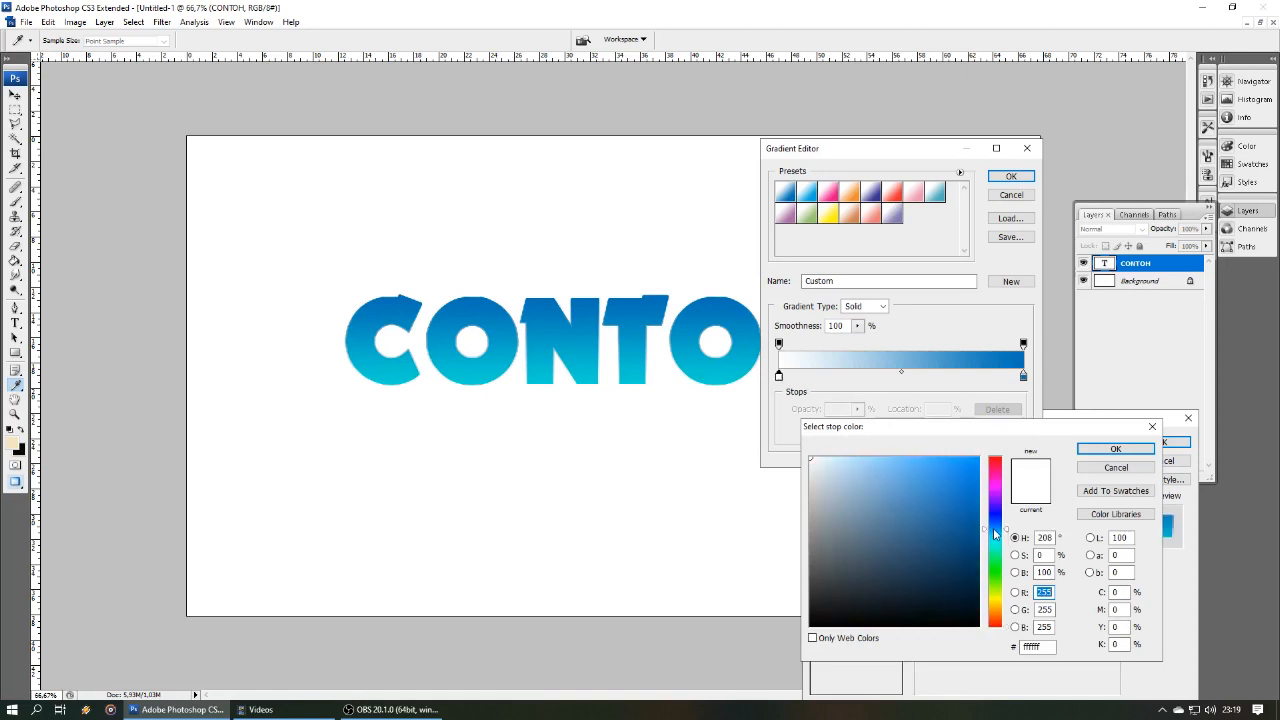
left_click(978, 530)
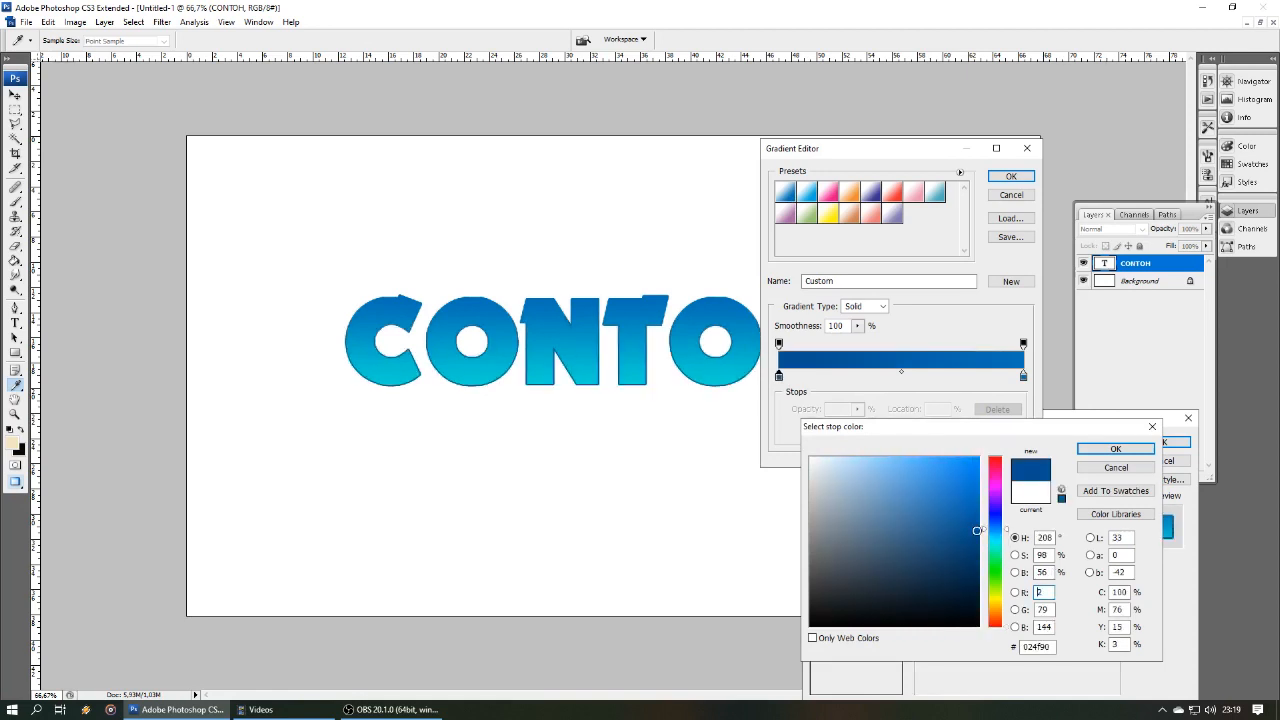
left_click(1113, 449)
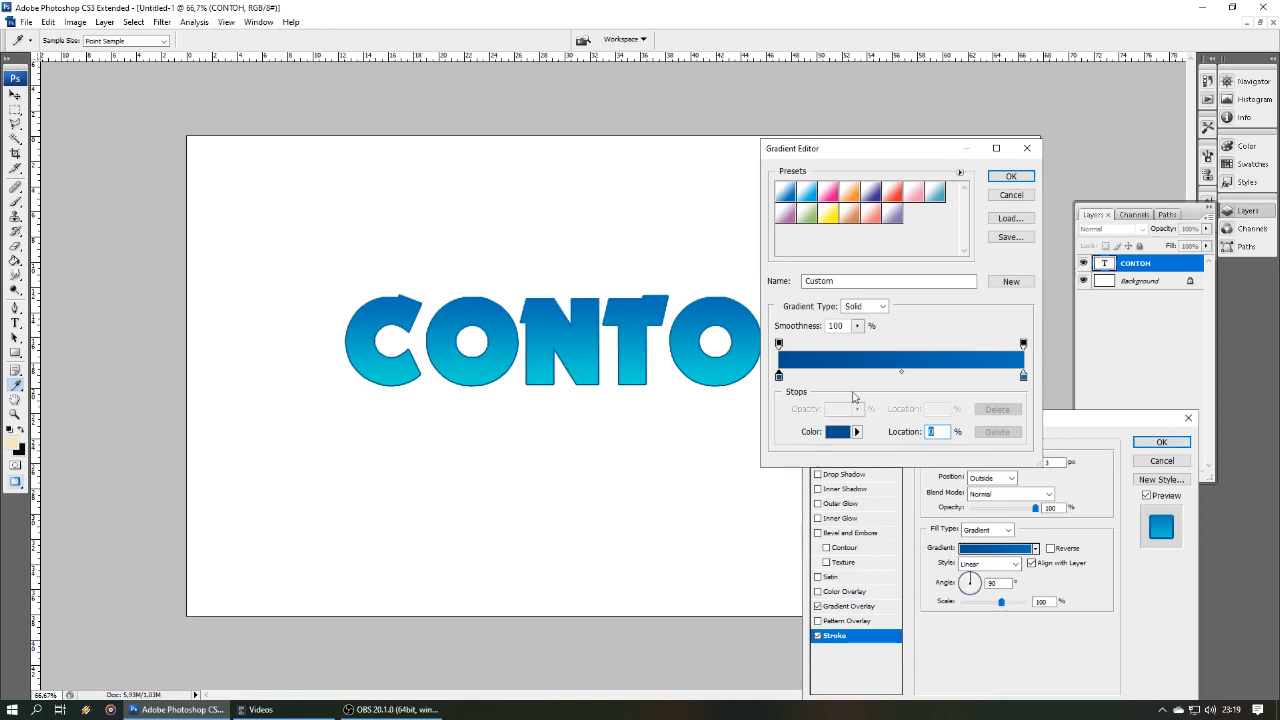
- Add a light blue #70b3ed color stop at 31% of the stroke gradient
left_click(855, 375)
left_click(845, 433)
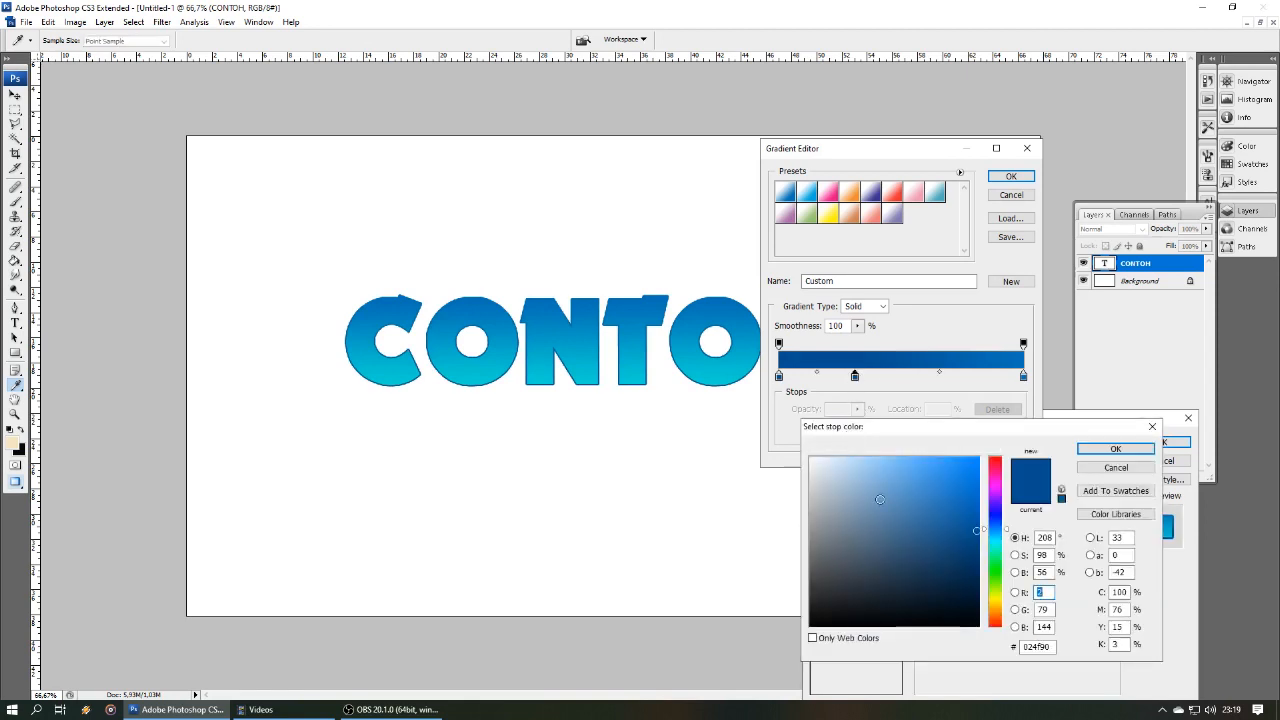
left_click(899, 469)
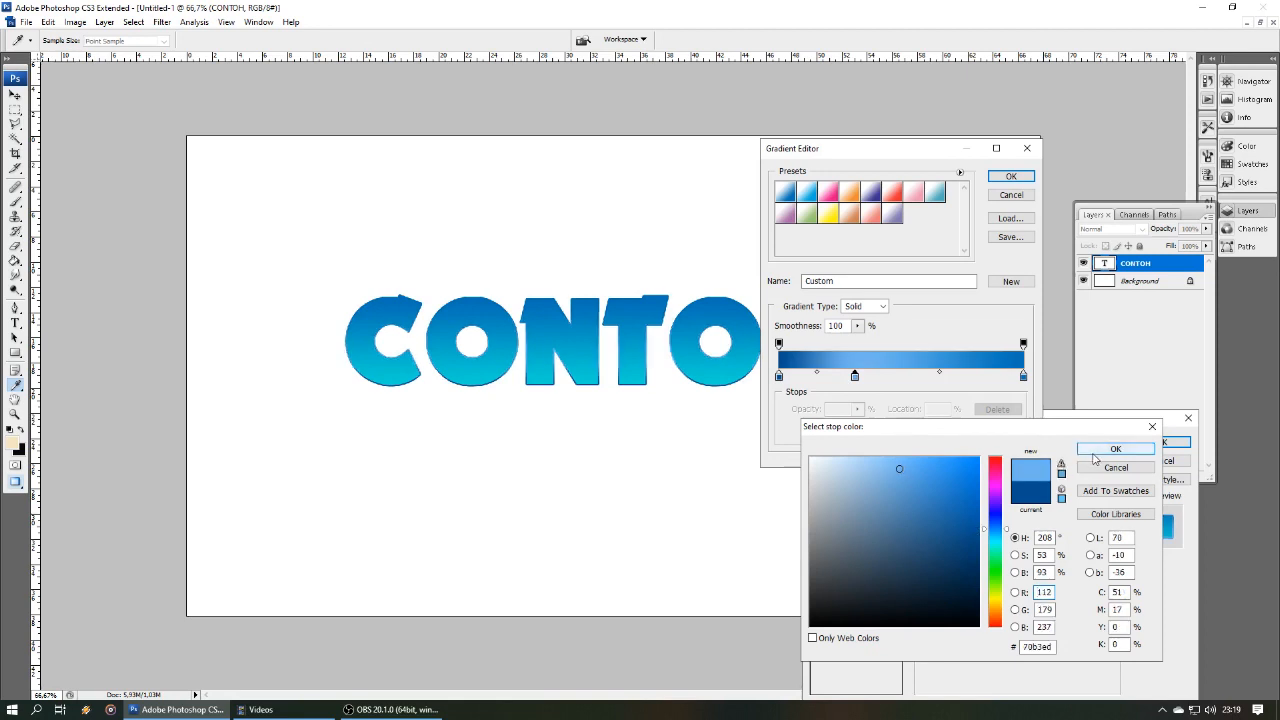
left_click(1114, 449)
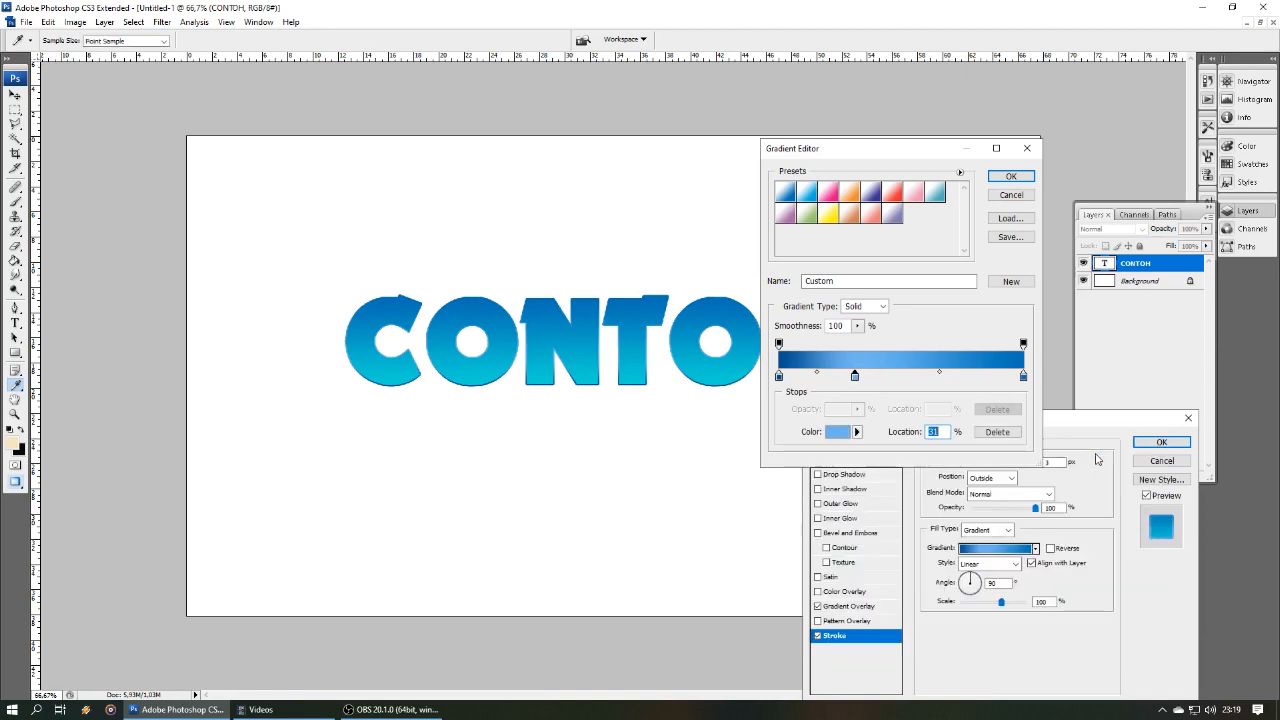
- Add a pale blue #b1d4f2 color stop at 76% of the stroke gradient
left_click(962, 379)
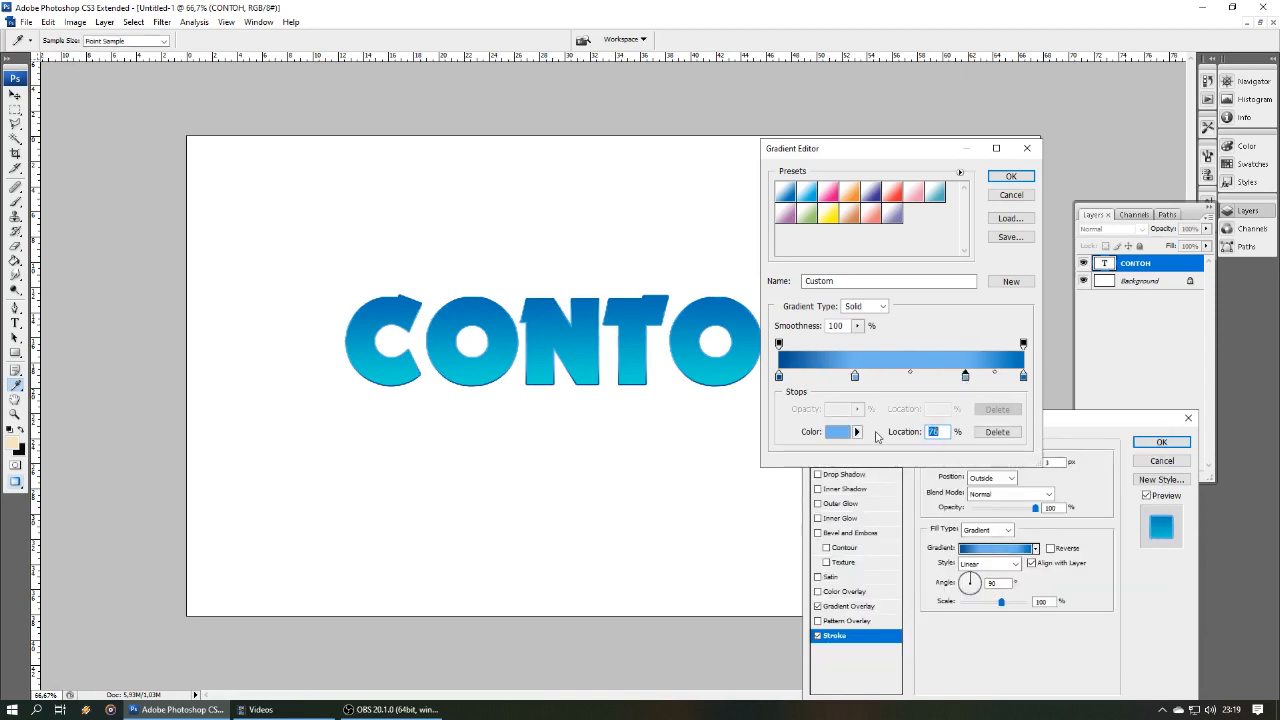
left_click(846, 437)
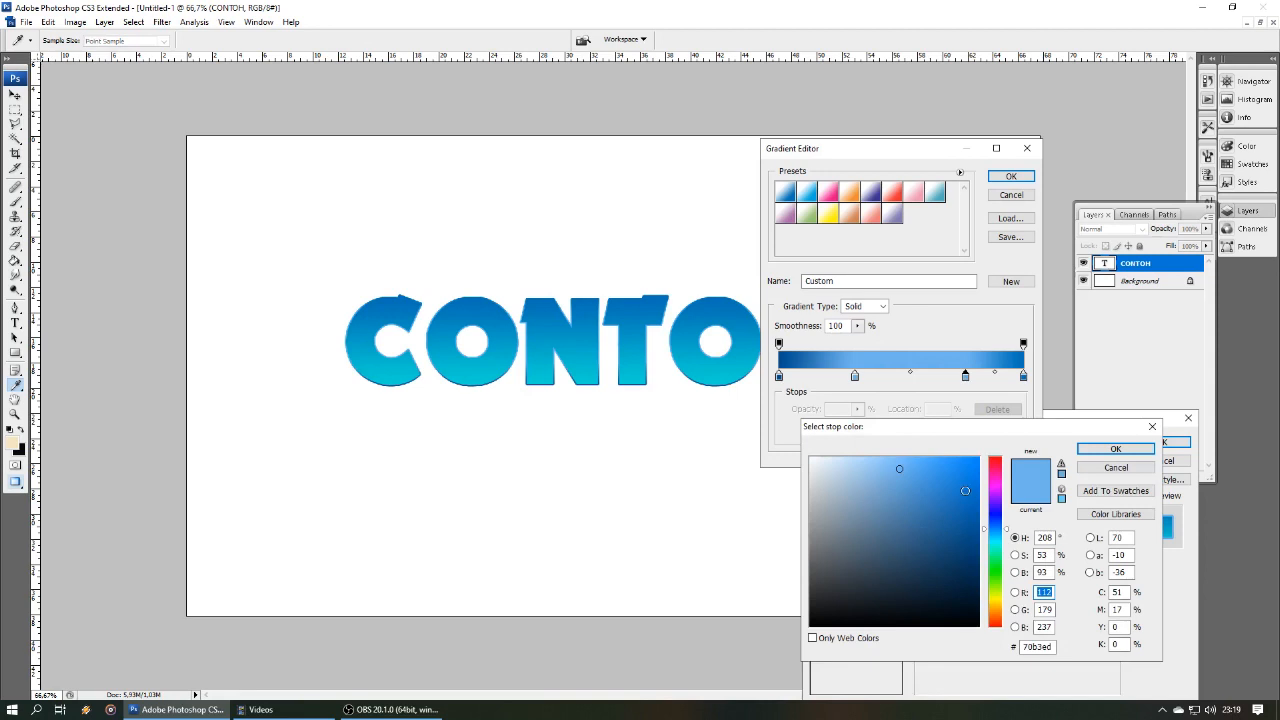
left_click(958, 485)
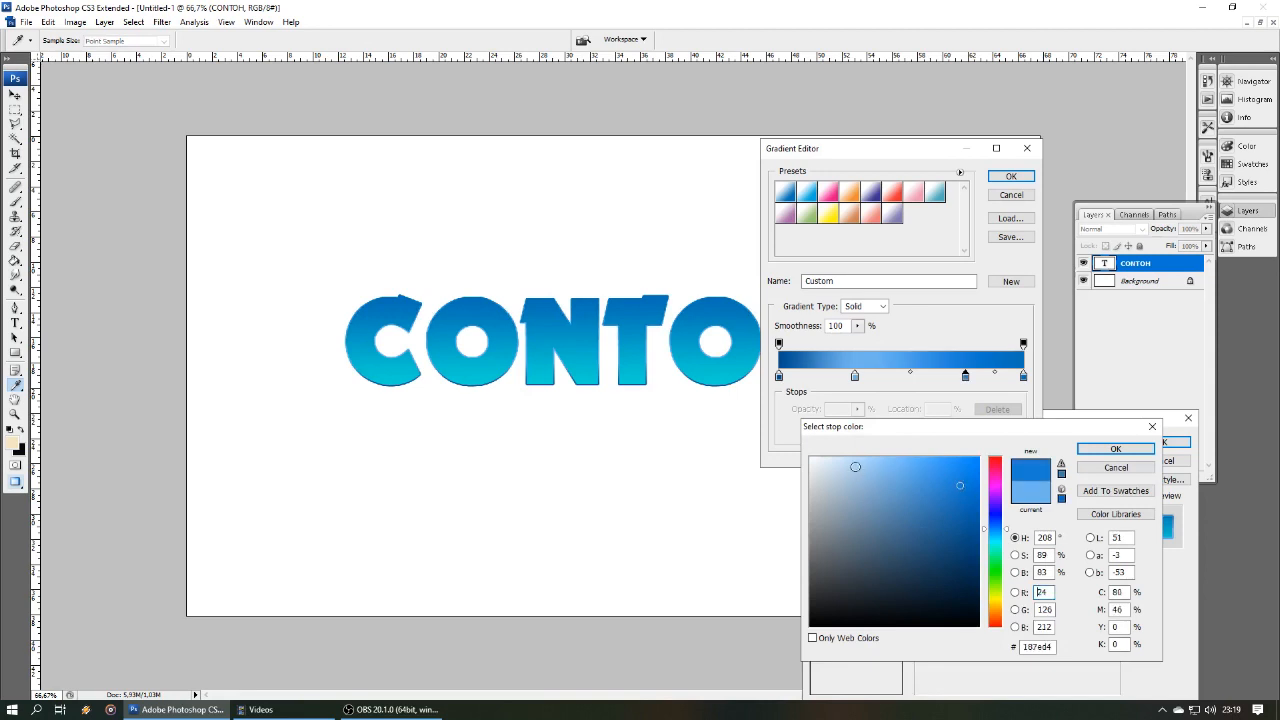
left_click(855, 465)
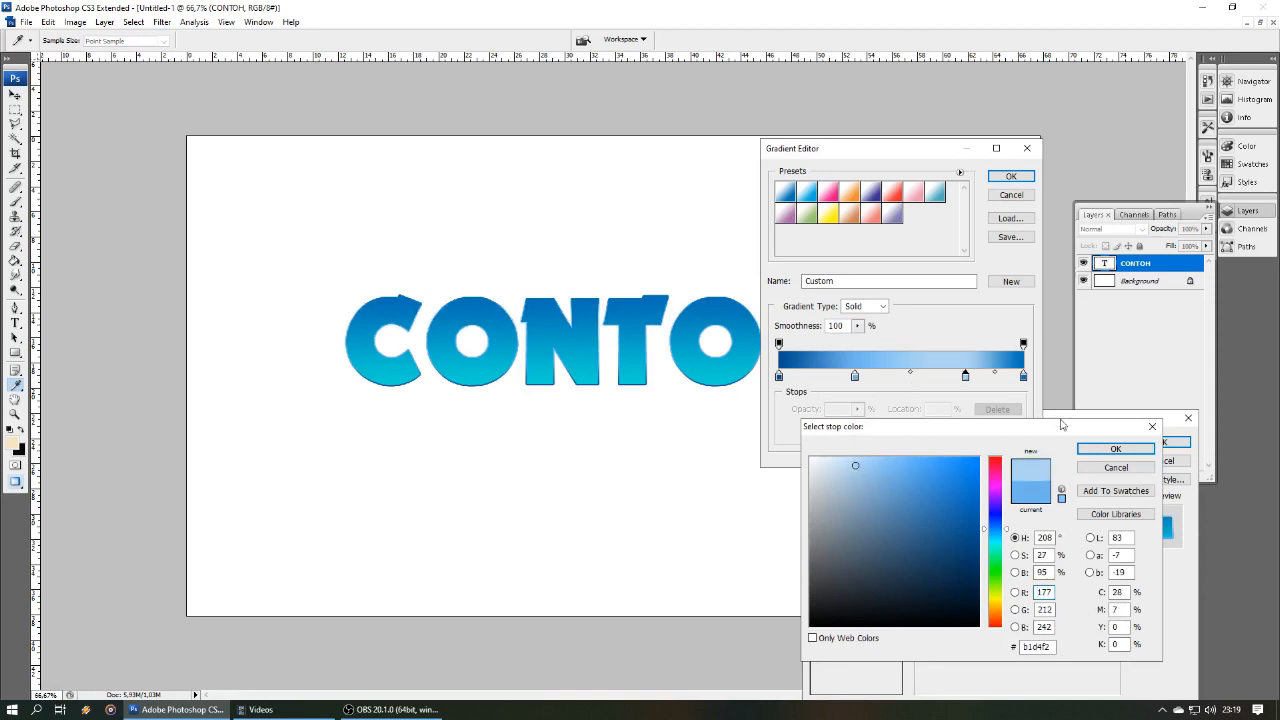
left_click(1115, 448)
- Add a medium blue #1d65a3 color stop at 51% of the stroke gradient and apply the layer style to the text
left_click(902, 377)
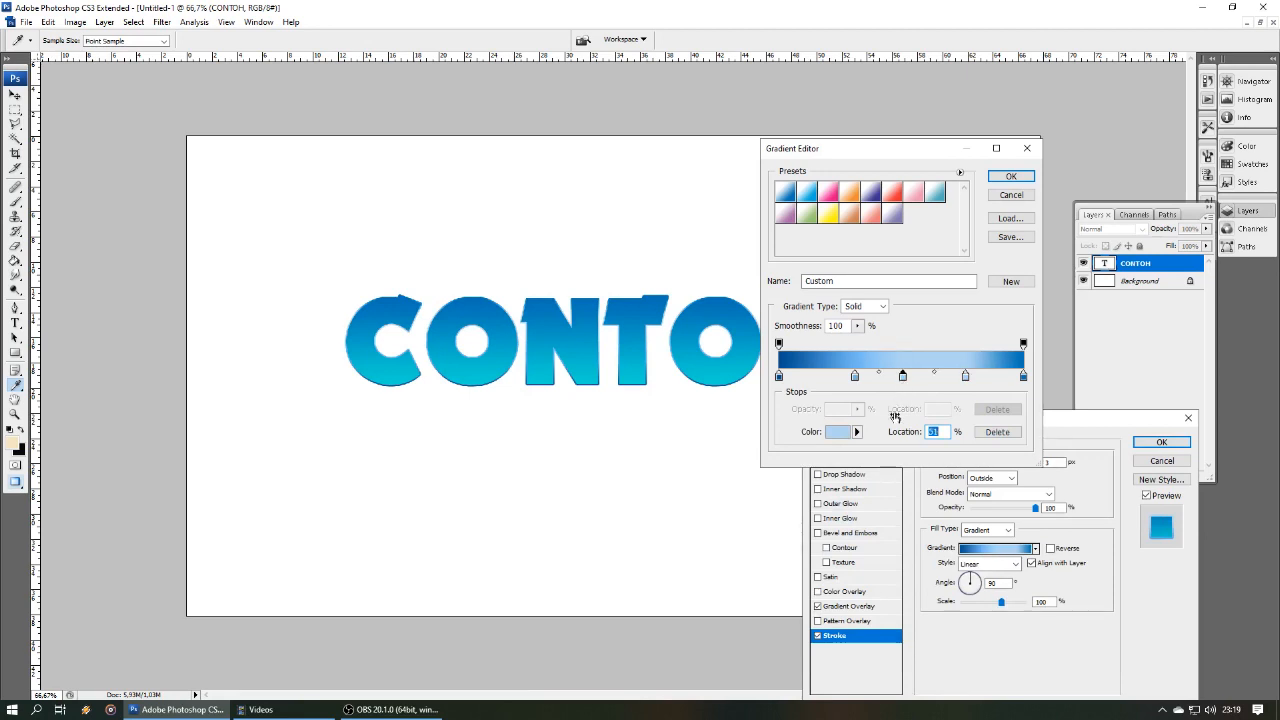
left_click(846, 440)
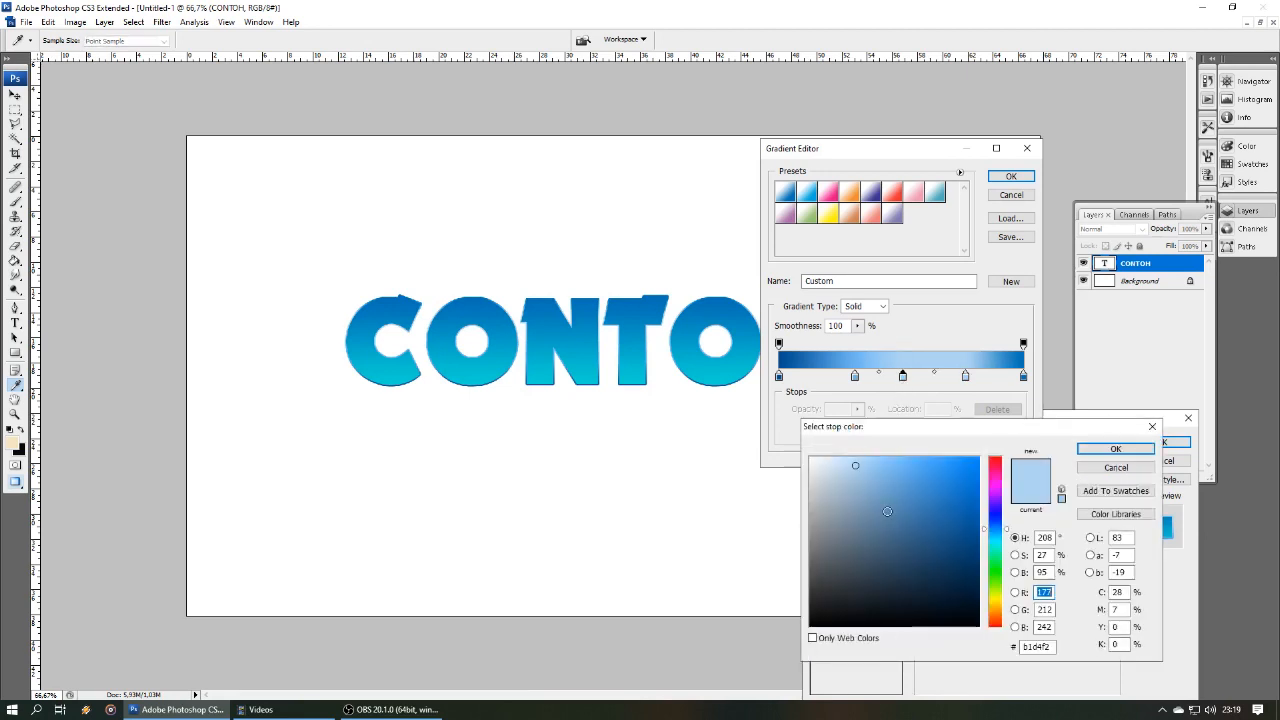
left_click(952, 570)
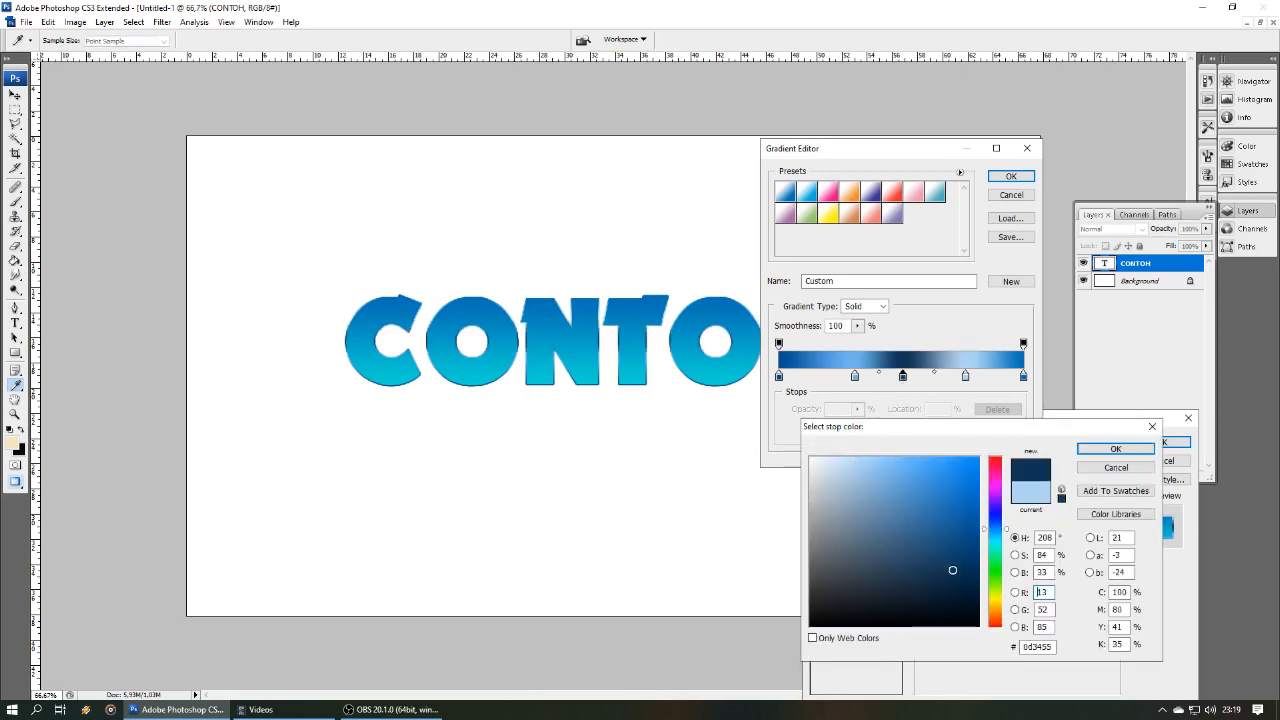
left_click(950, 540)
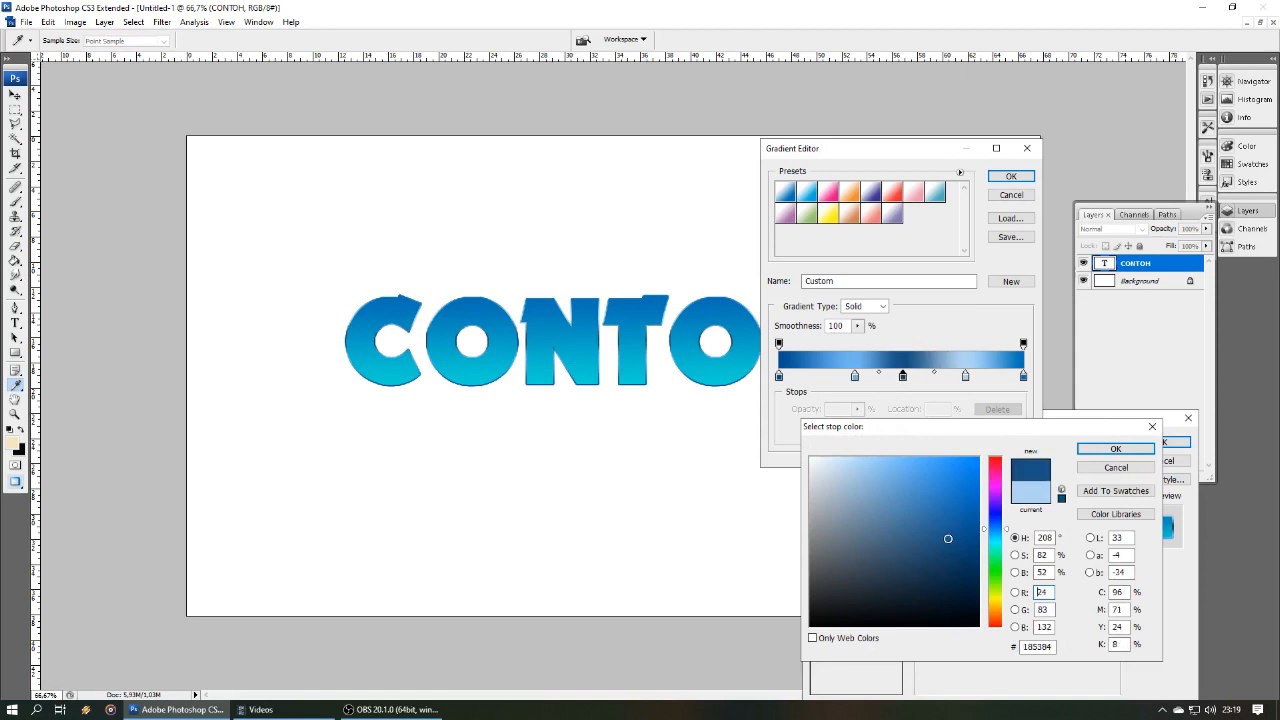
left_click(950, 518)
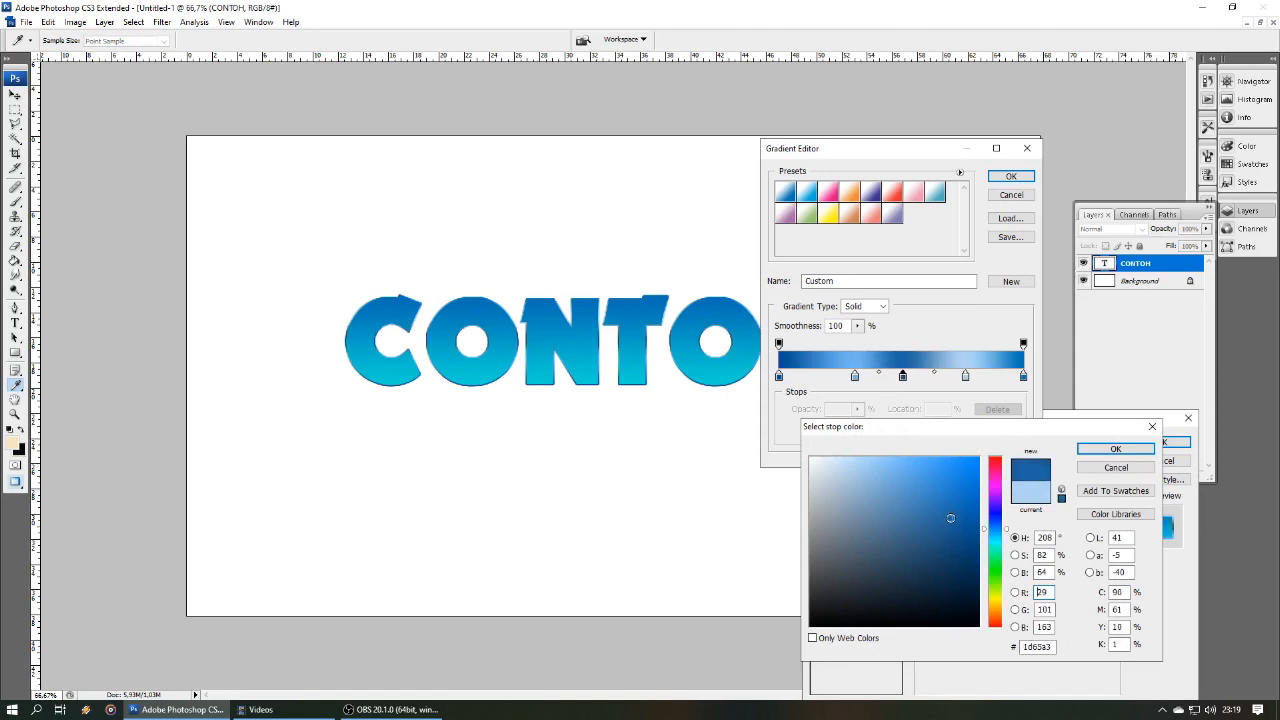
left_click(1115, 449)
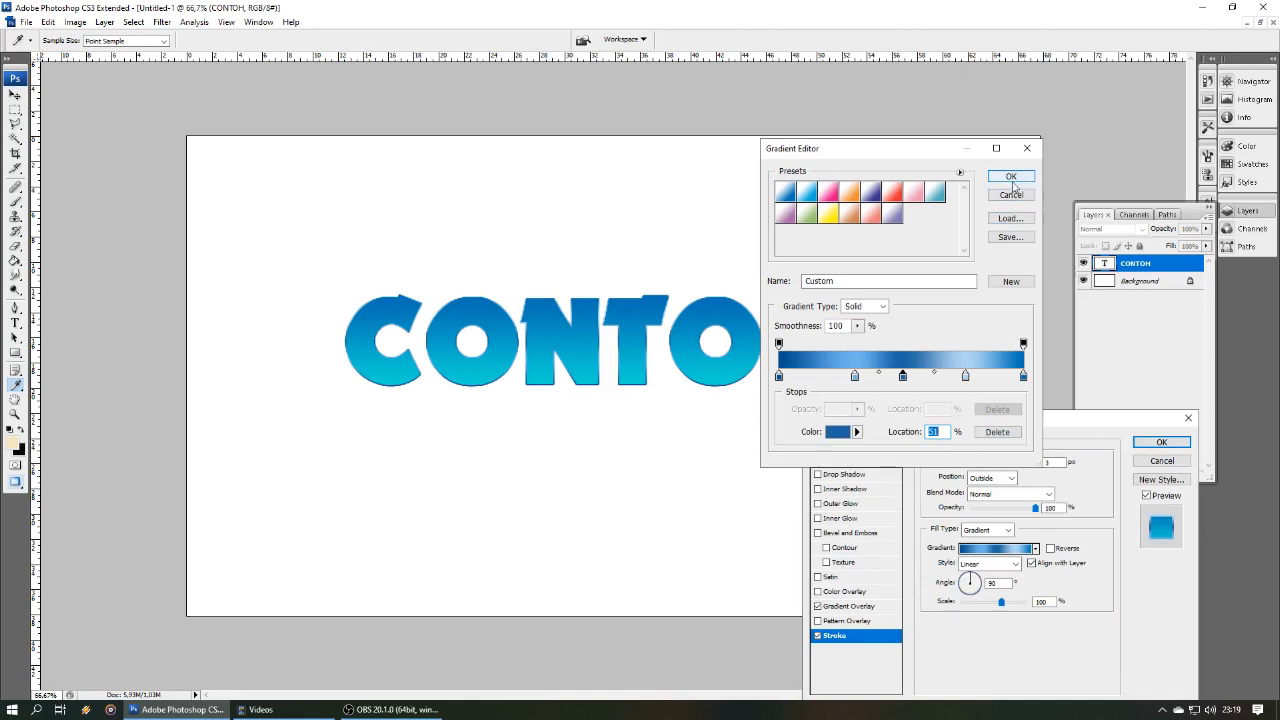
left_click(1011, 176)
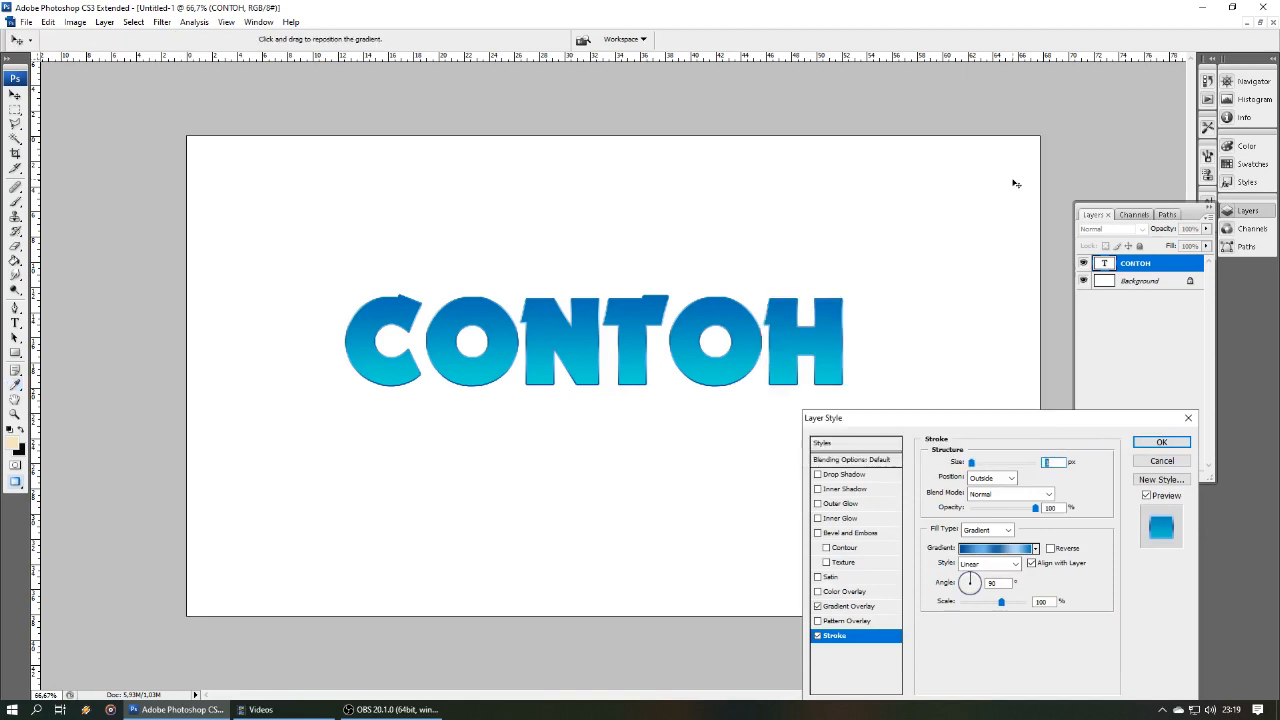
left_click(1155, 443)
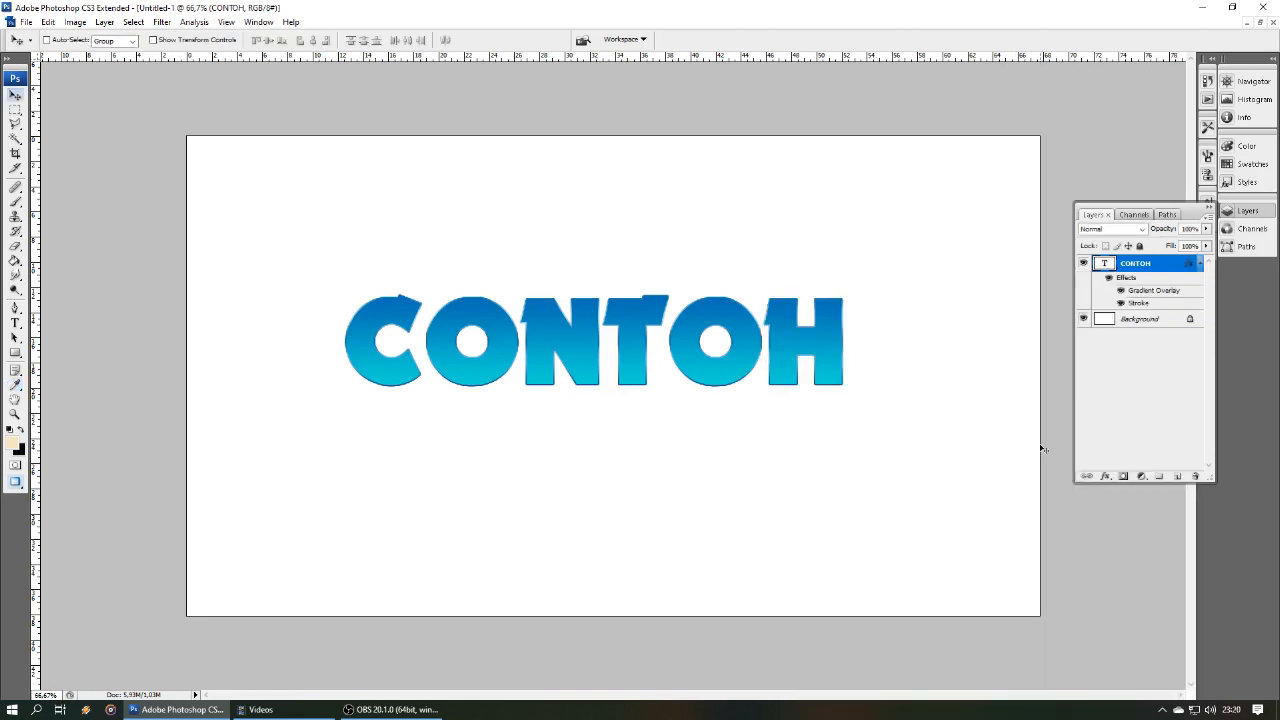
- Duplicate the CONTOH text layer twelve times, nudging each new copy one pixel left to build a 3D extrusion
key("ctrl+plus")
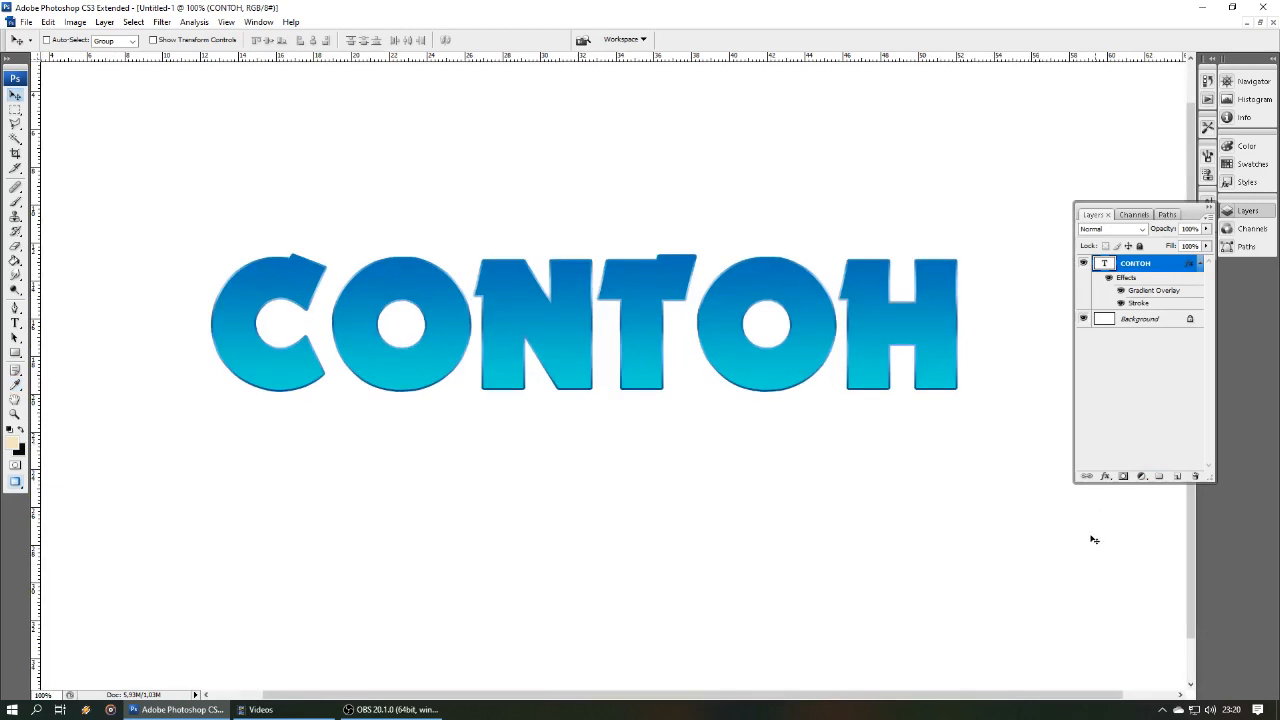
right_click(929, 319)
left_click(955, 330)
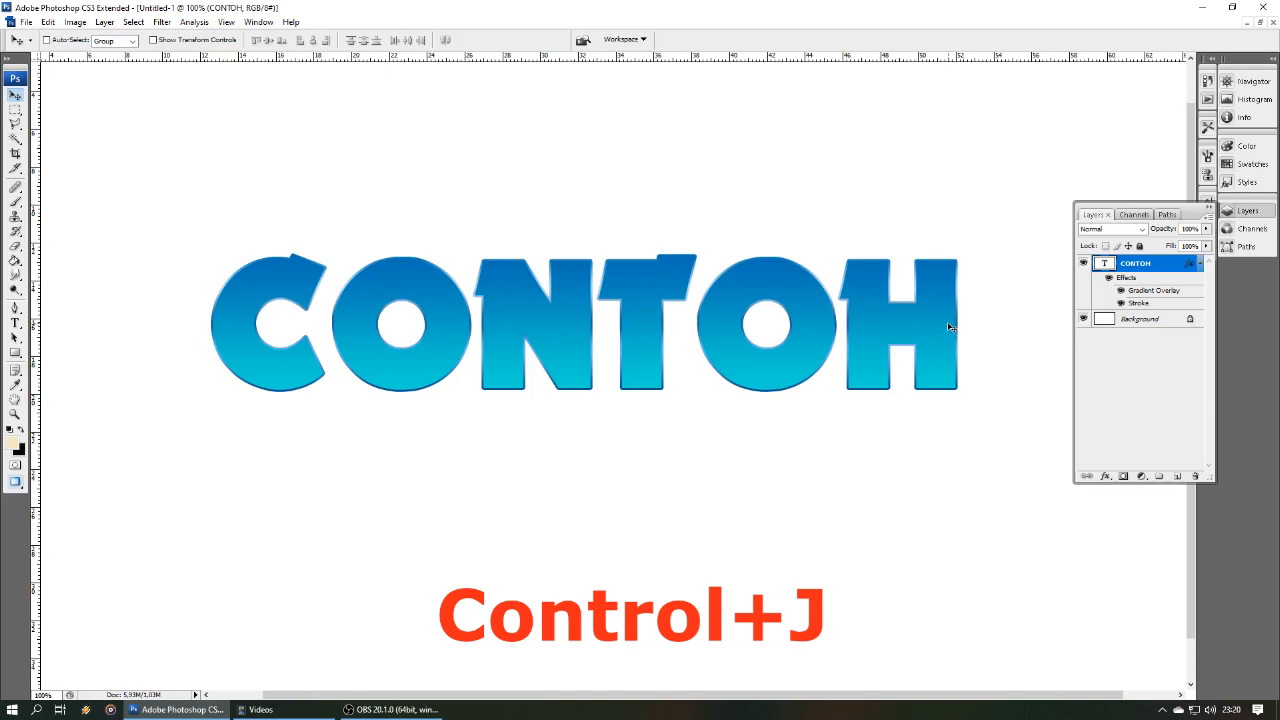
key("ctrl+j")
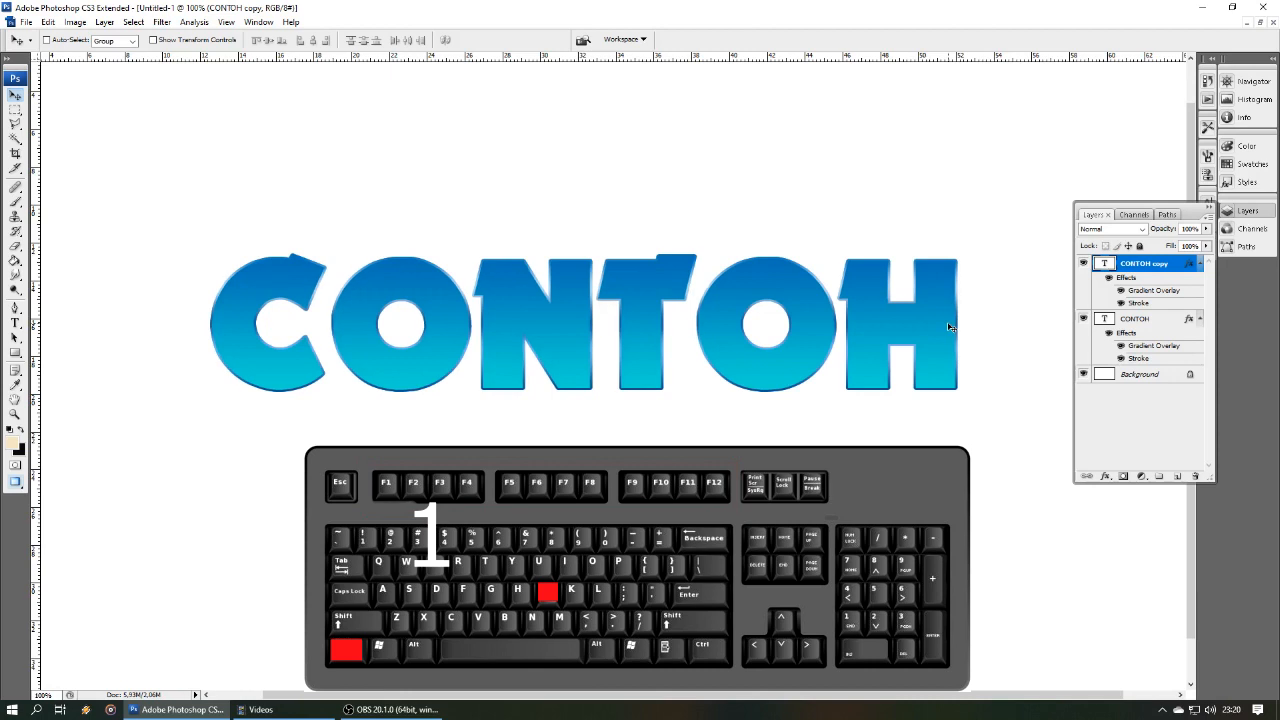
key("ctrl+j")
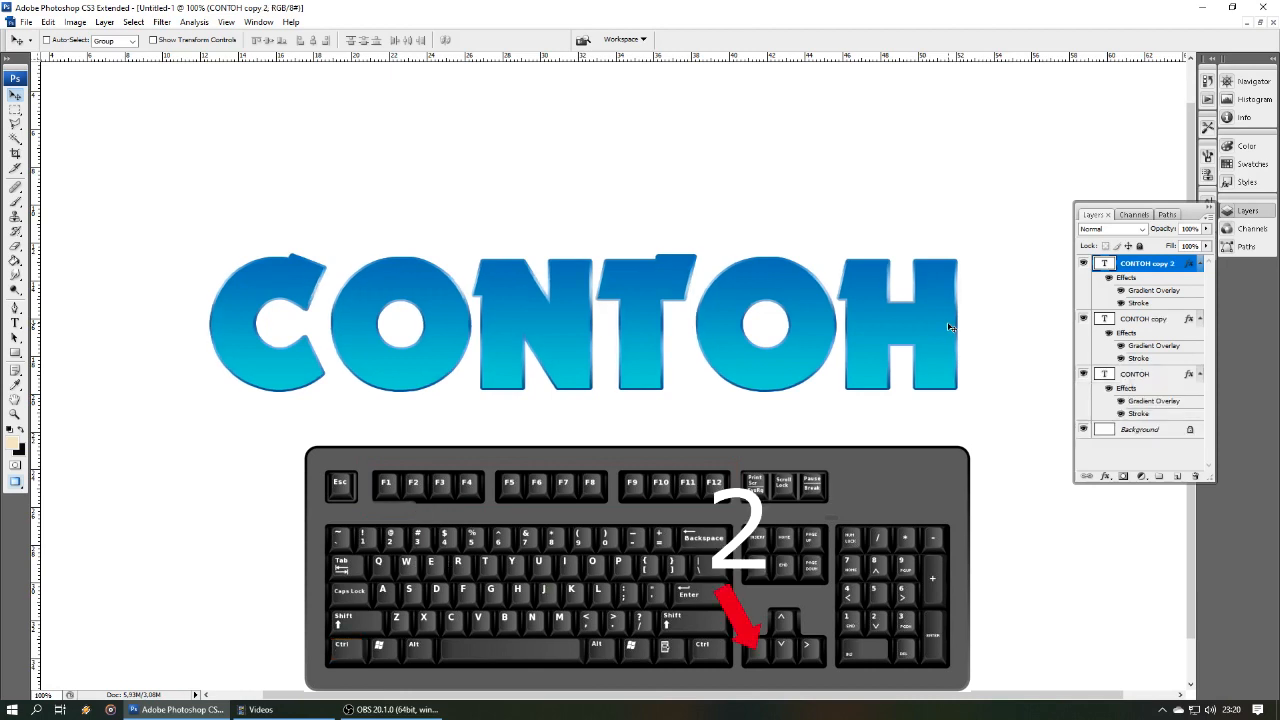
key("ctrl+j")
key("ctrl+j")
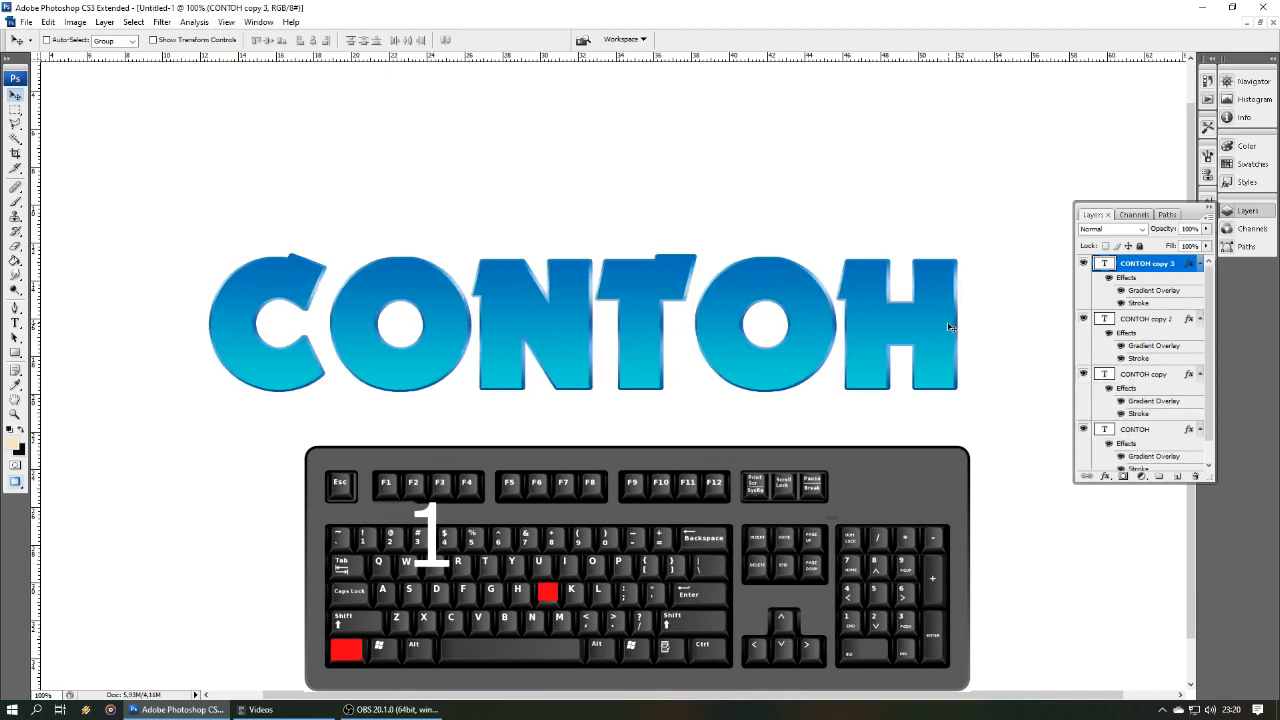
key("Left")
key("ctrl+j")
key("Left")
key("ctrl+j")
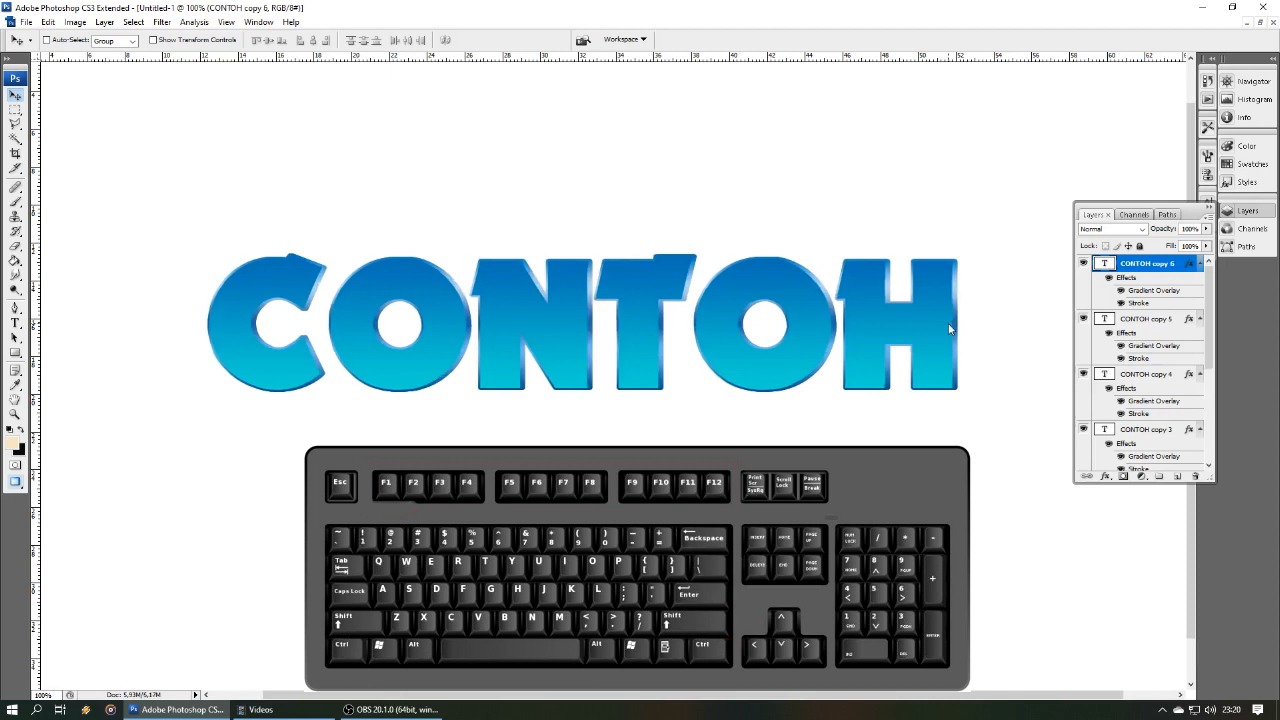
key("Left")
key("ctrl+j")
key("Left")
key("ctrl+j")
key("Left")
key("ctrl+j")
key("Left")
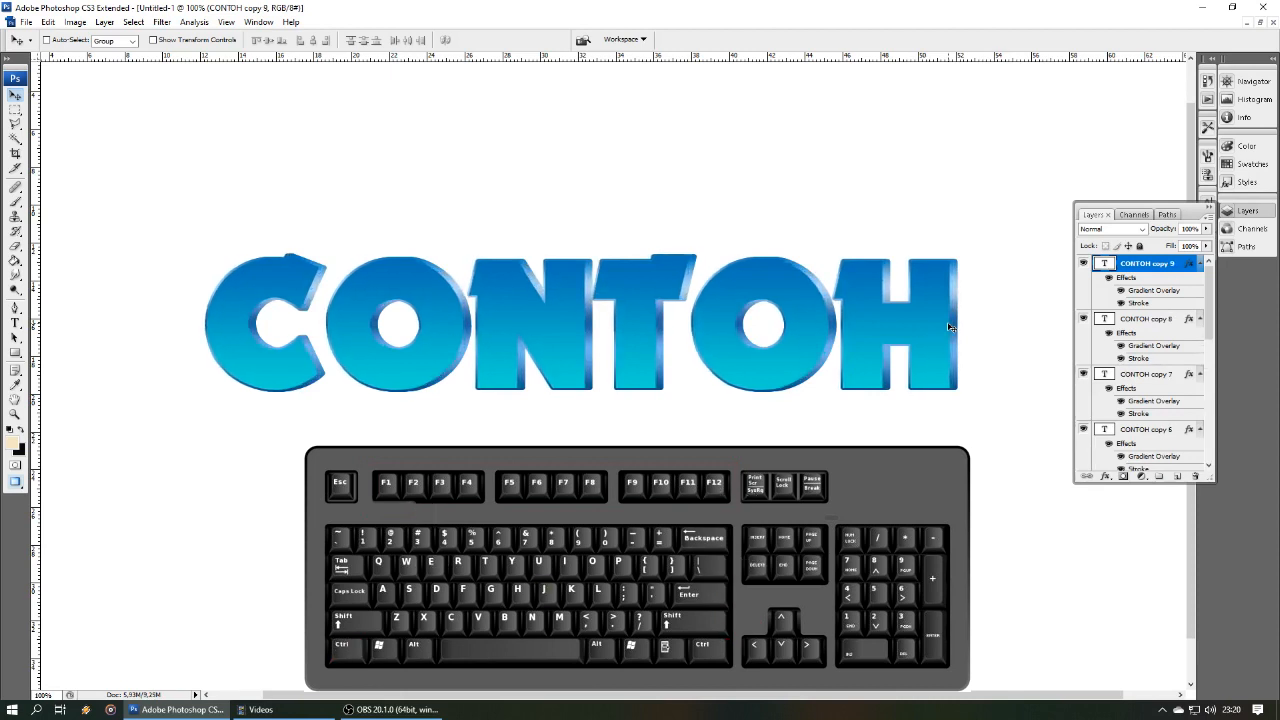
key("ctrl+j")
key("Left")
key("ctrl+j")
key("Left")
key("ctrl+j")
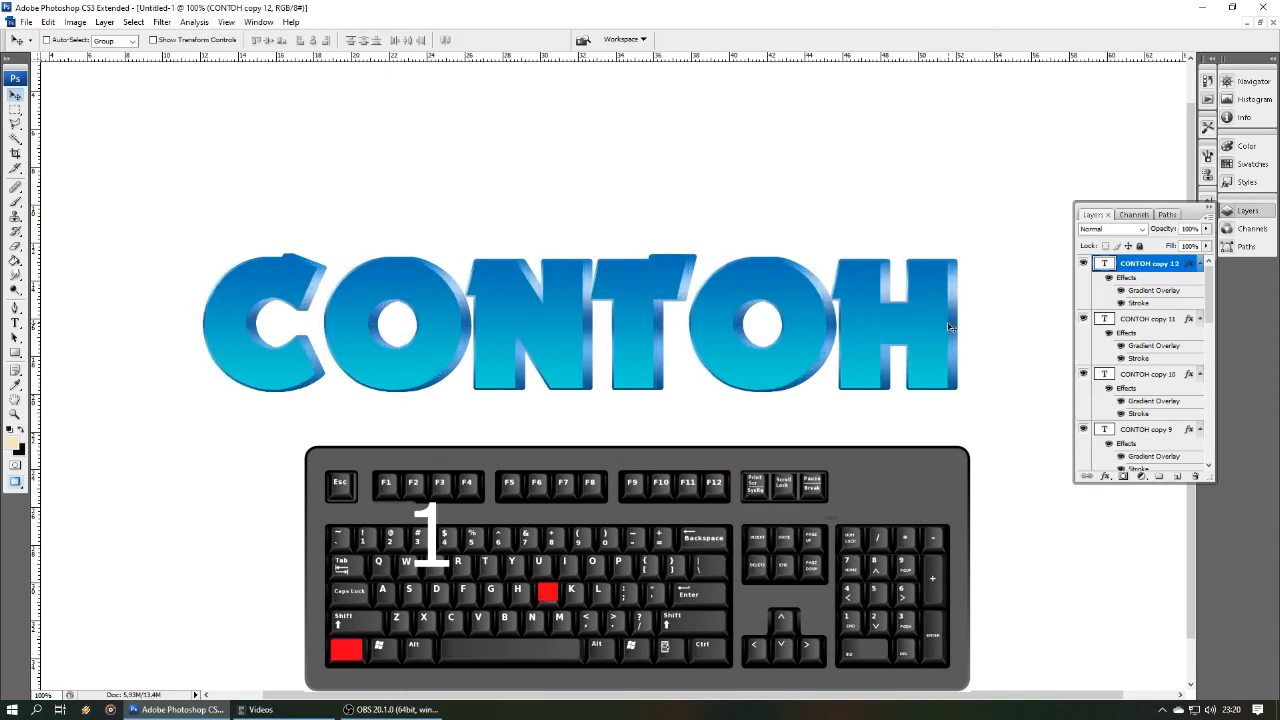
- Edit the Stroke effect of the CONTOH copy 12 layer and set its gradient angle to 21°
right_click(949, 325)
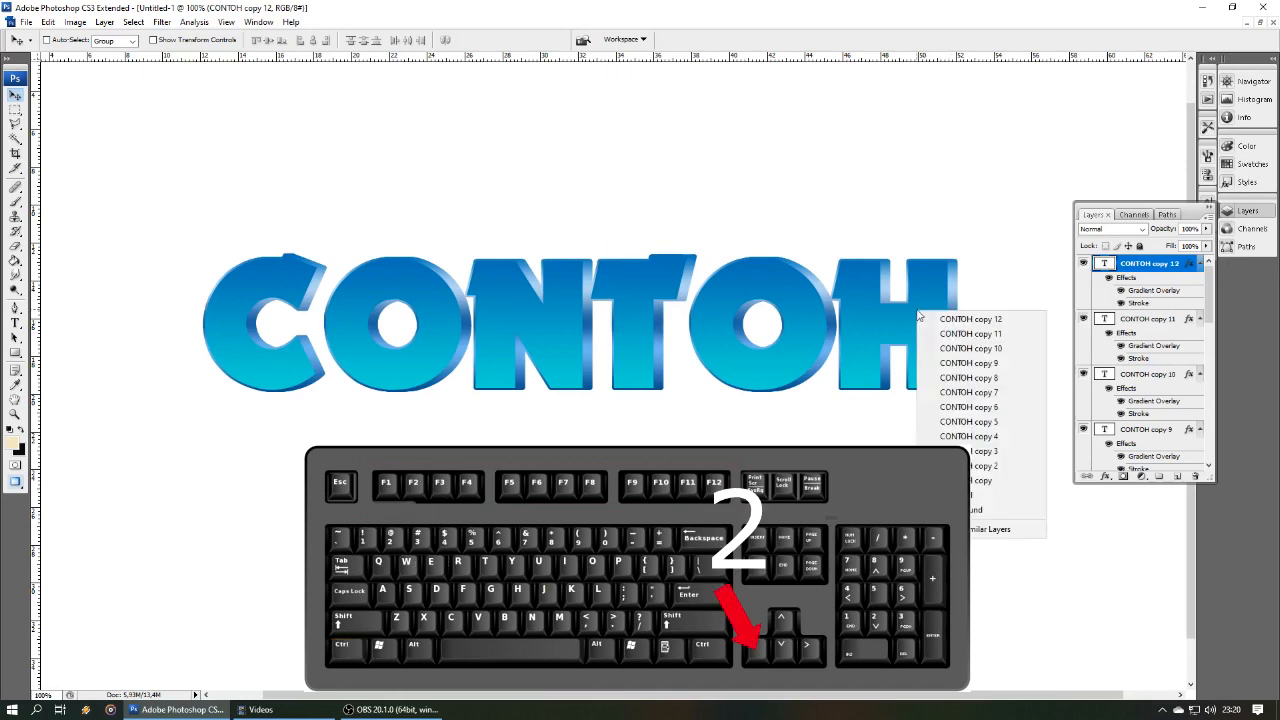
left_click(979, 322)
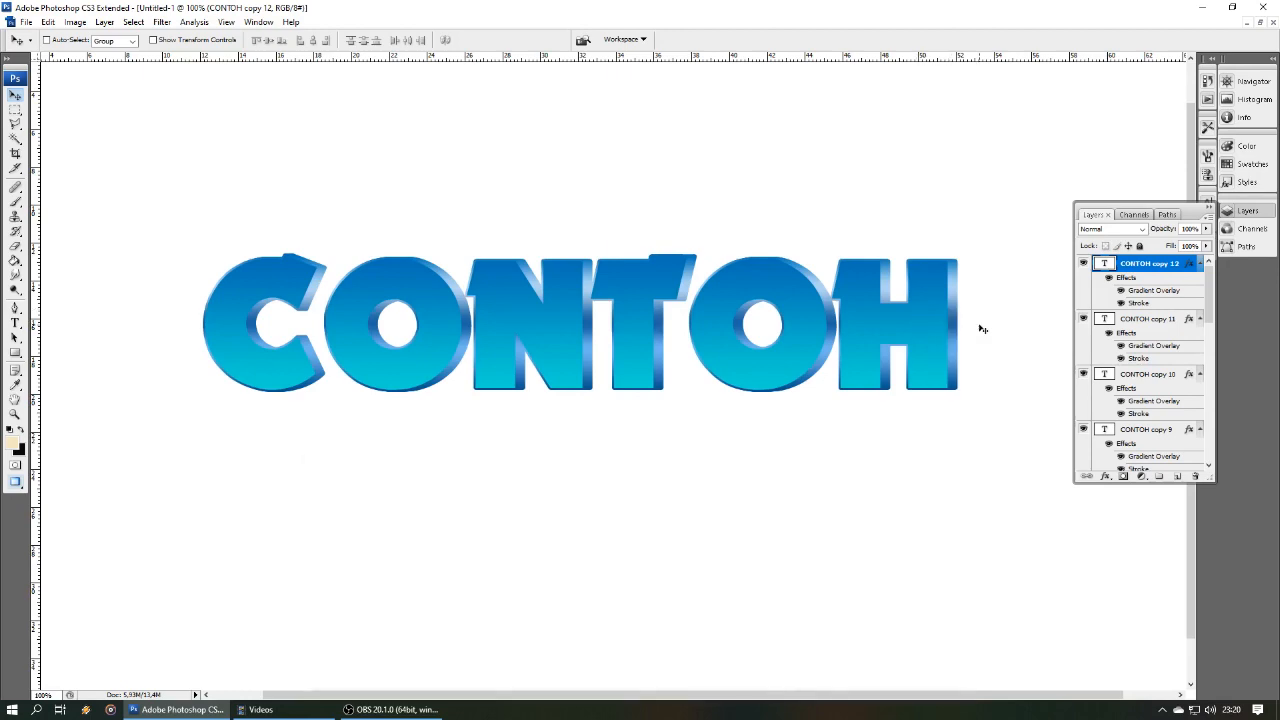
left_click(1104, 477)
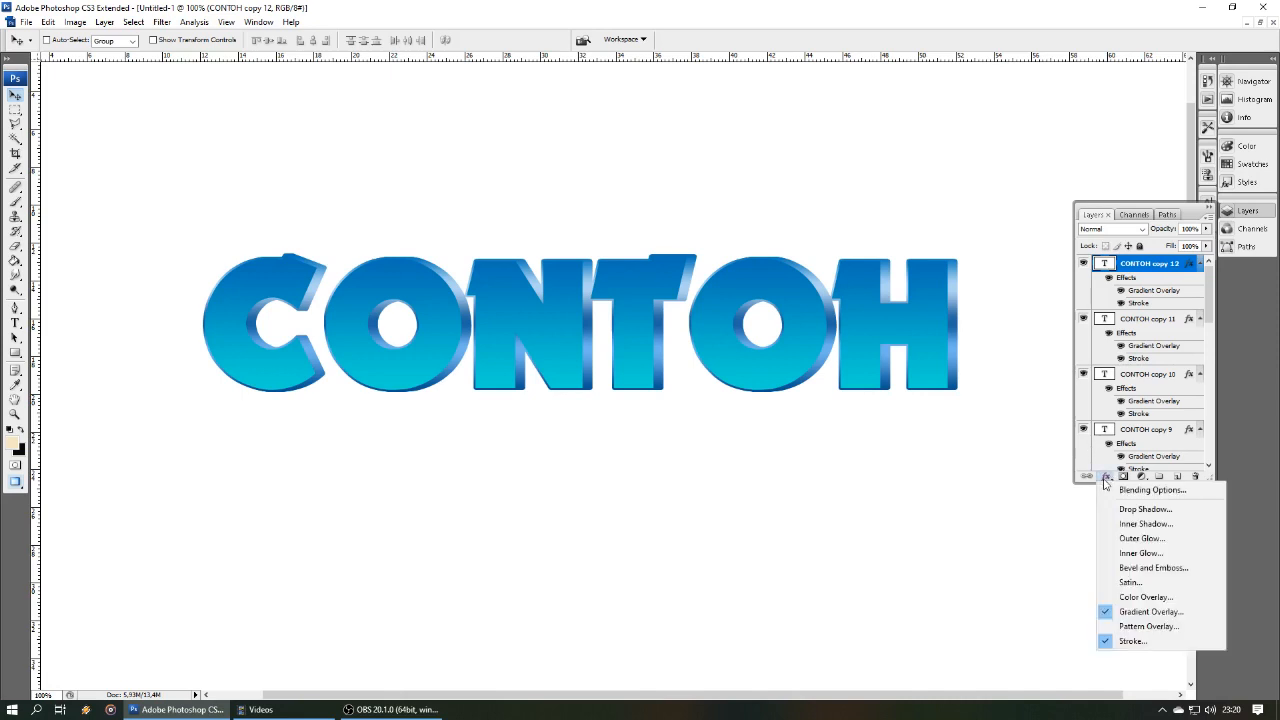
left_click(1130, 643)
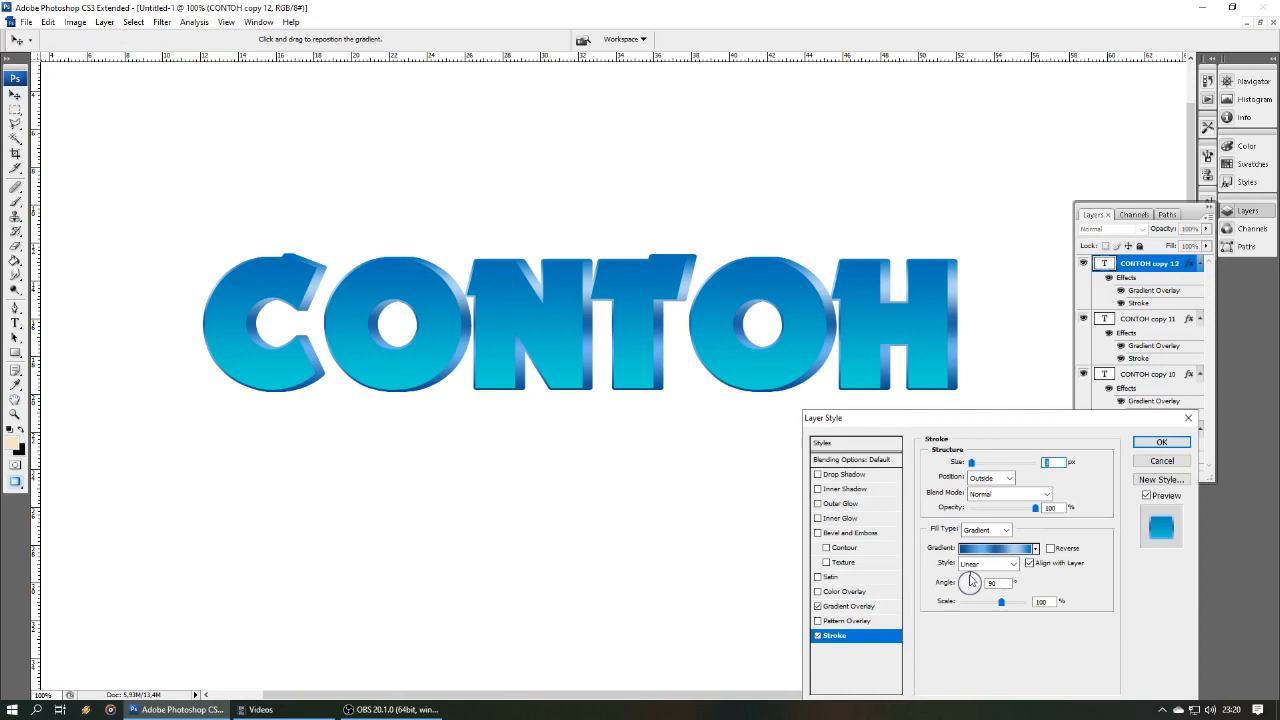
left_click_drag(969, 579, 988, 581)
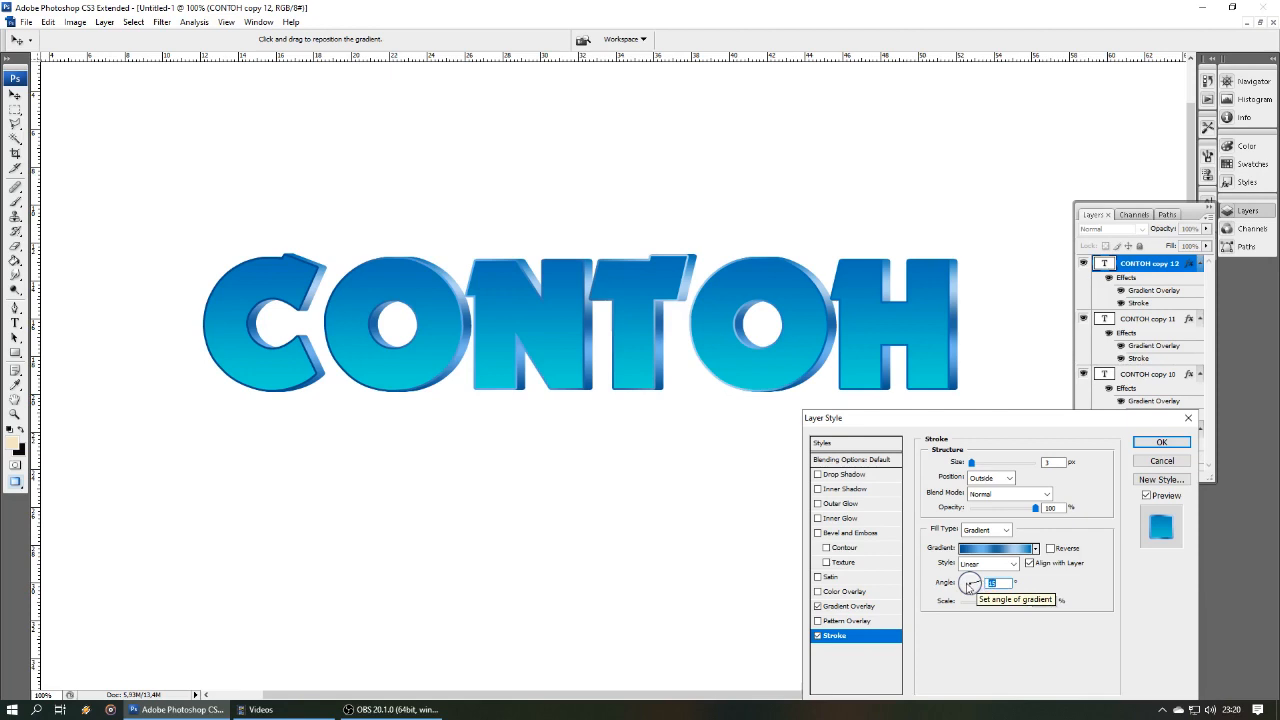
mouse_move(970, 586)
left_mouse_down()
mouse_move(968, 570)
mouse_move(985, 603)
mouse_move(986, 585)
left_mouse_up()
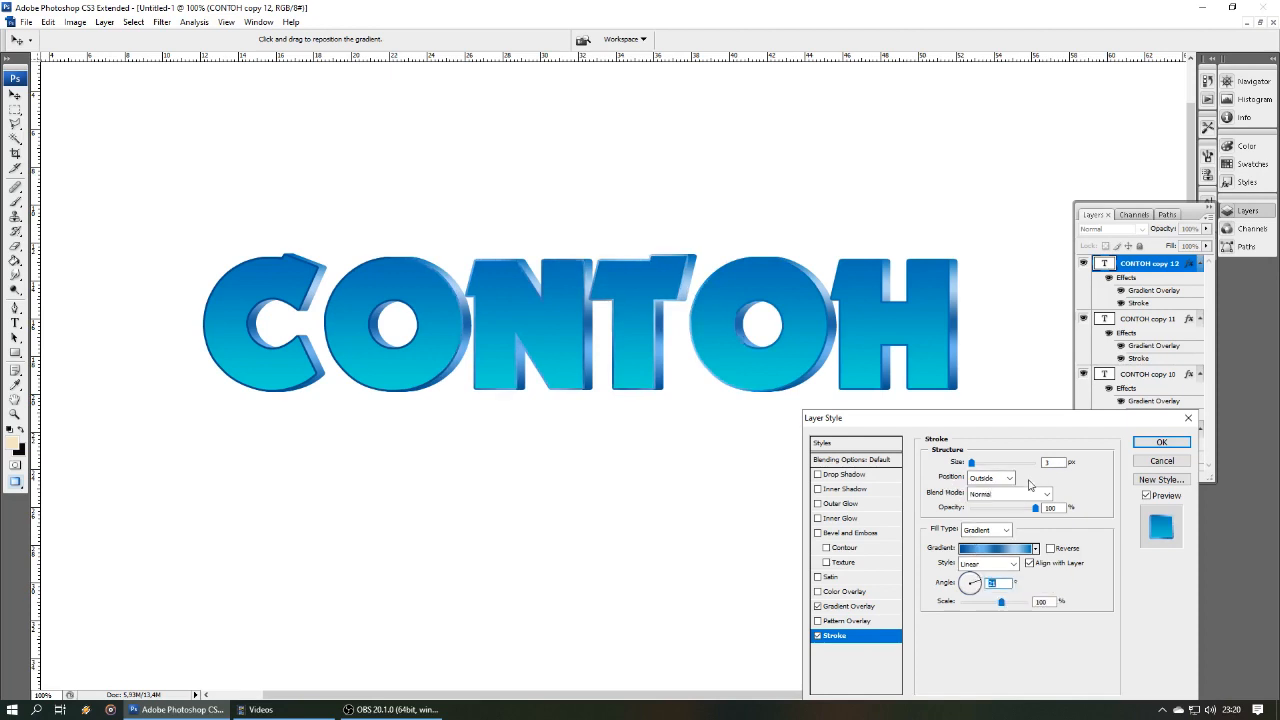
- Try a solid light cyan stroke color on the topmost text copy and switch the fill type back to Gradient
left_click(993, 530)
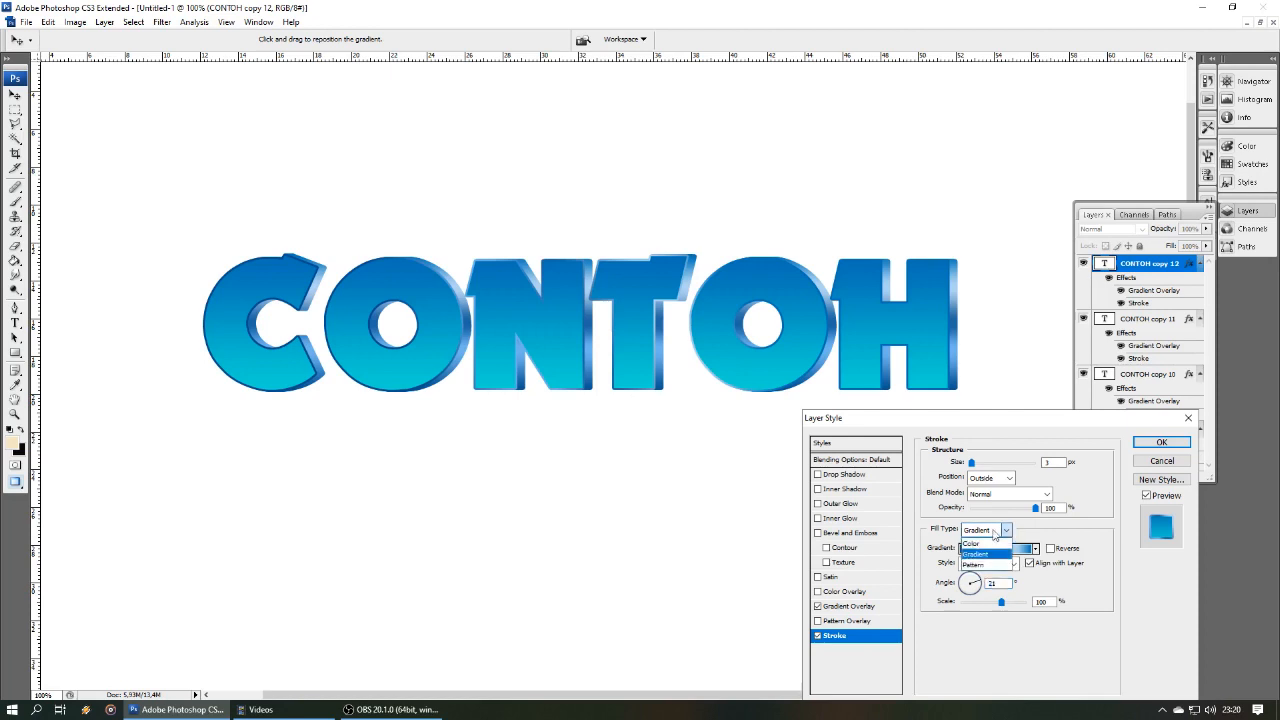
left_click(972, 543)
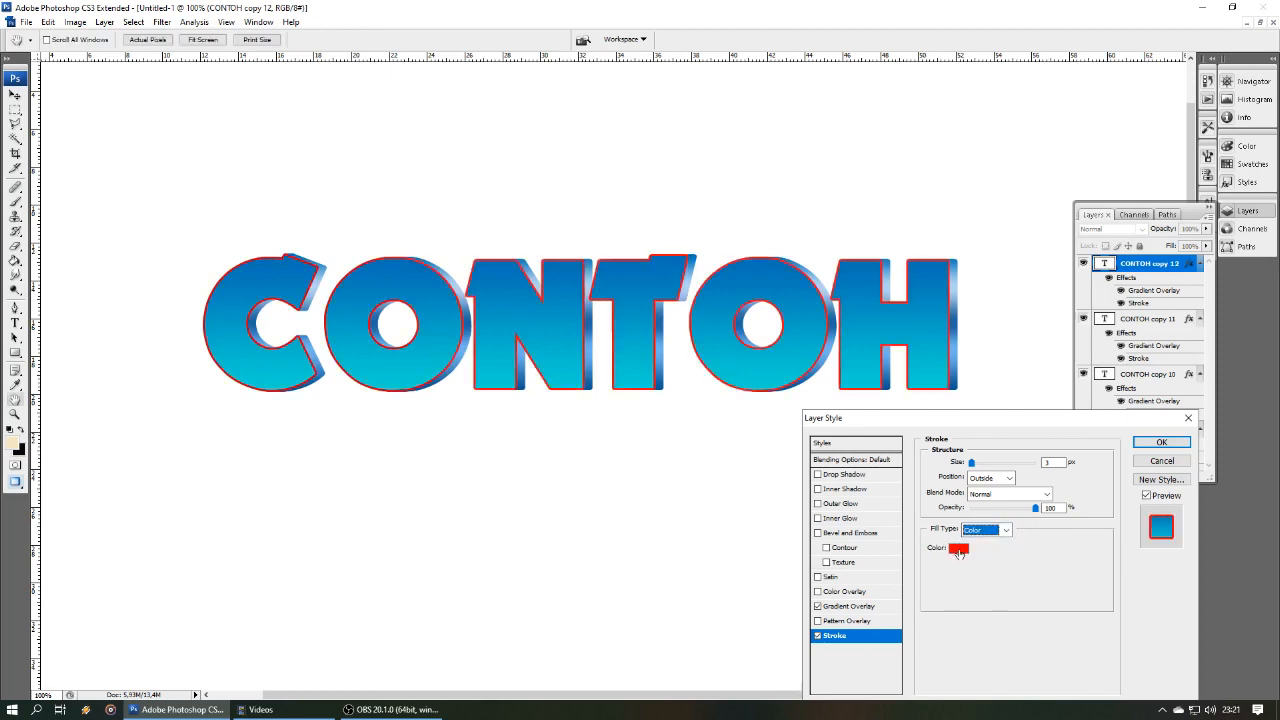
left_click(958, 549)
left_click(820, 466)
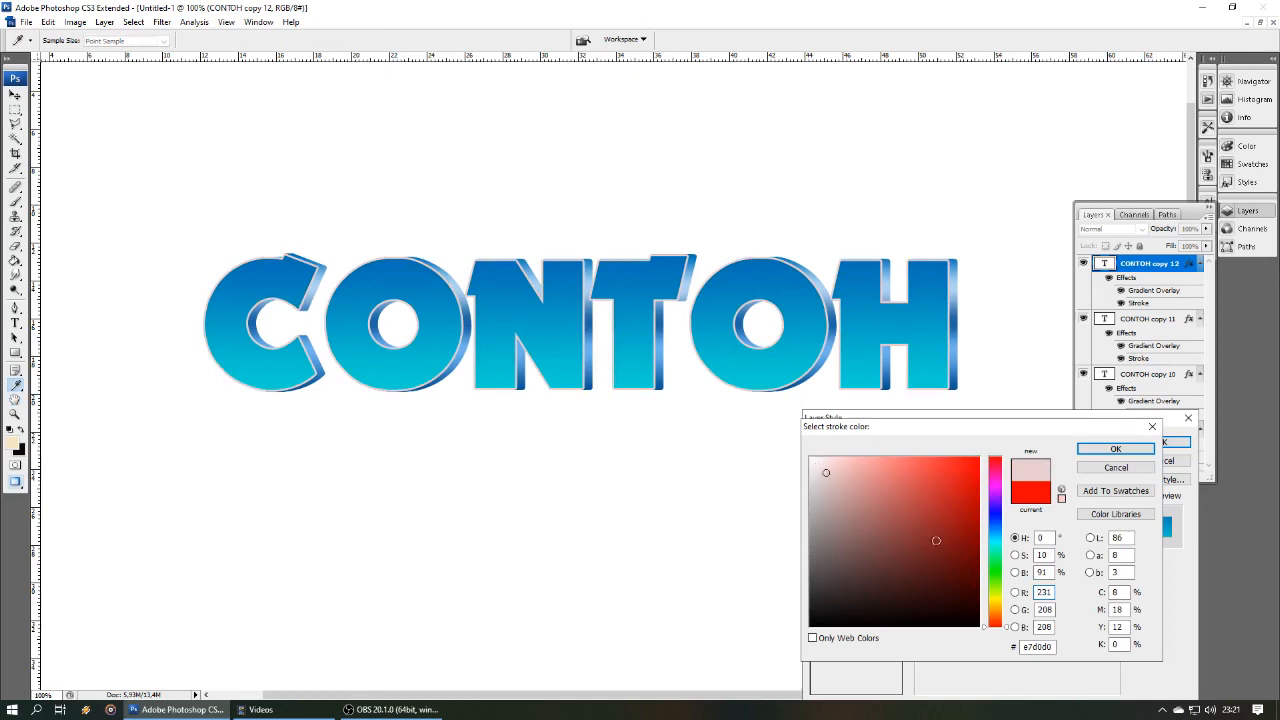
left_click(996, 543)
left_click(880, 463)
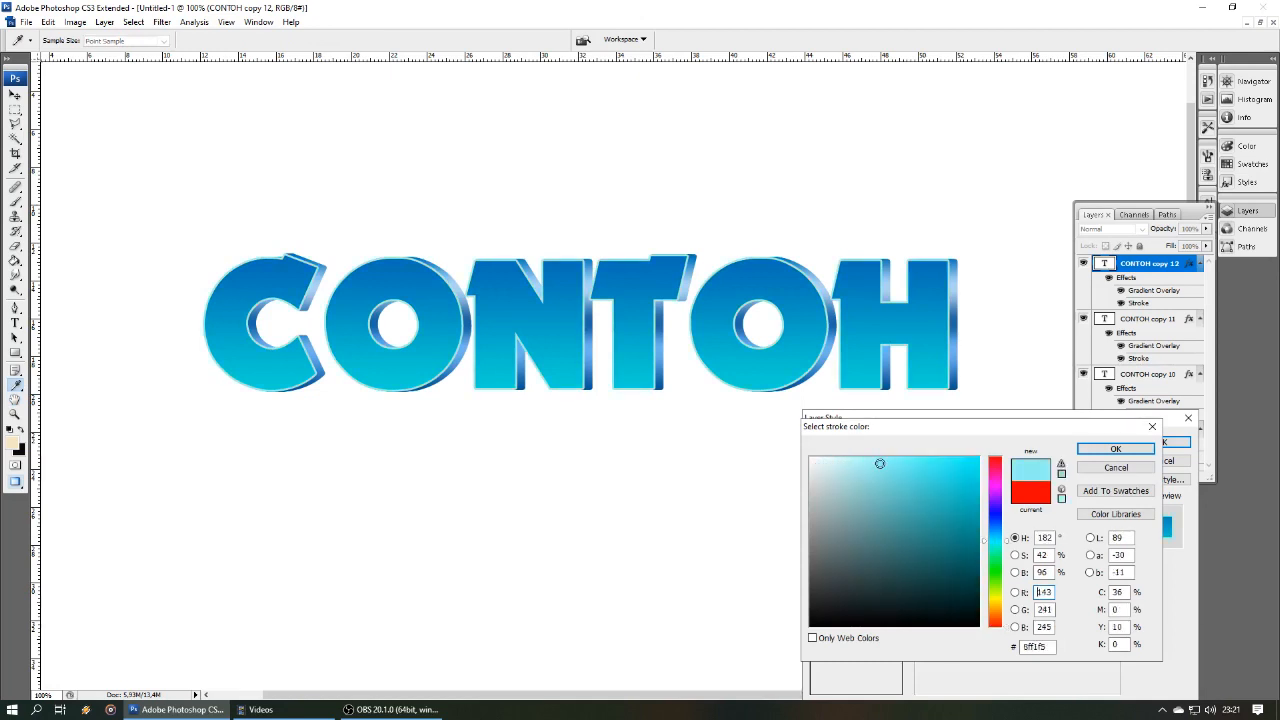
left_click(870, 464)
left_click(1116, 450)
left_click(991, 532)
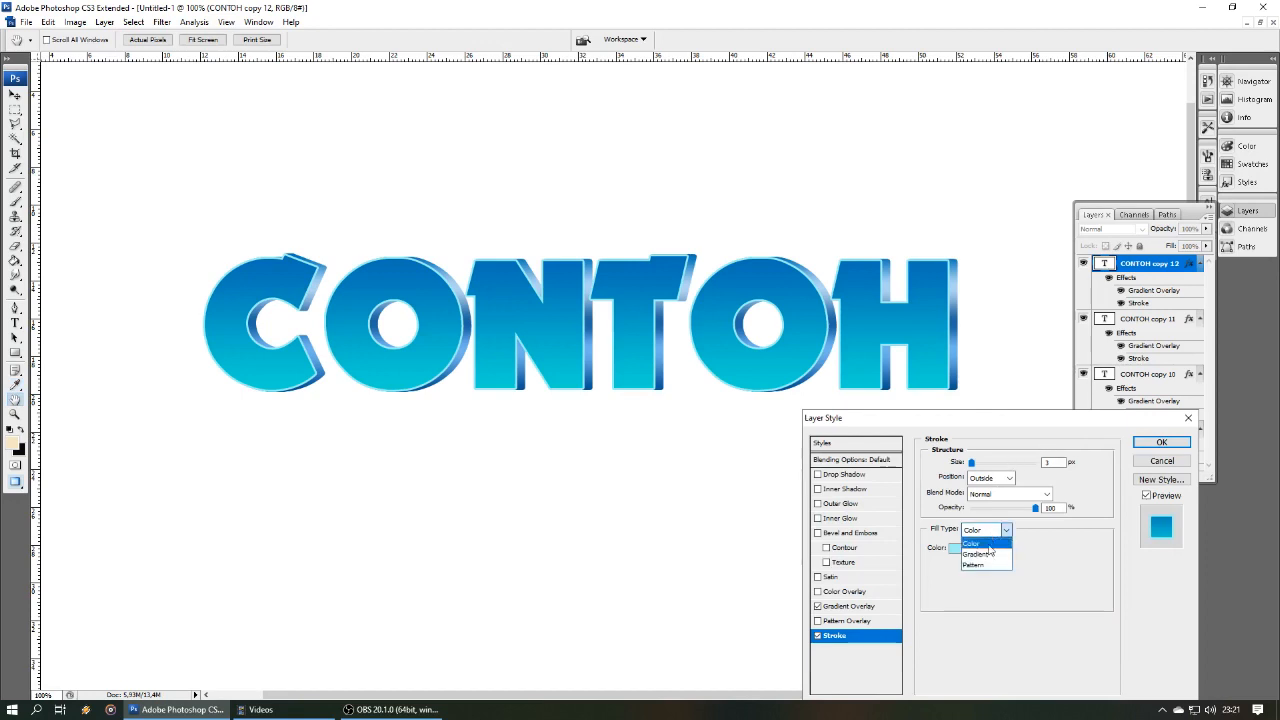
left_click(988, 545)
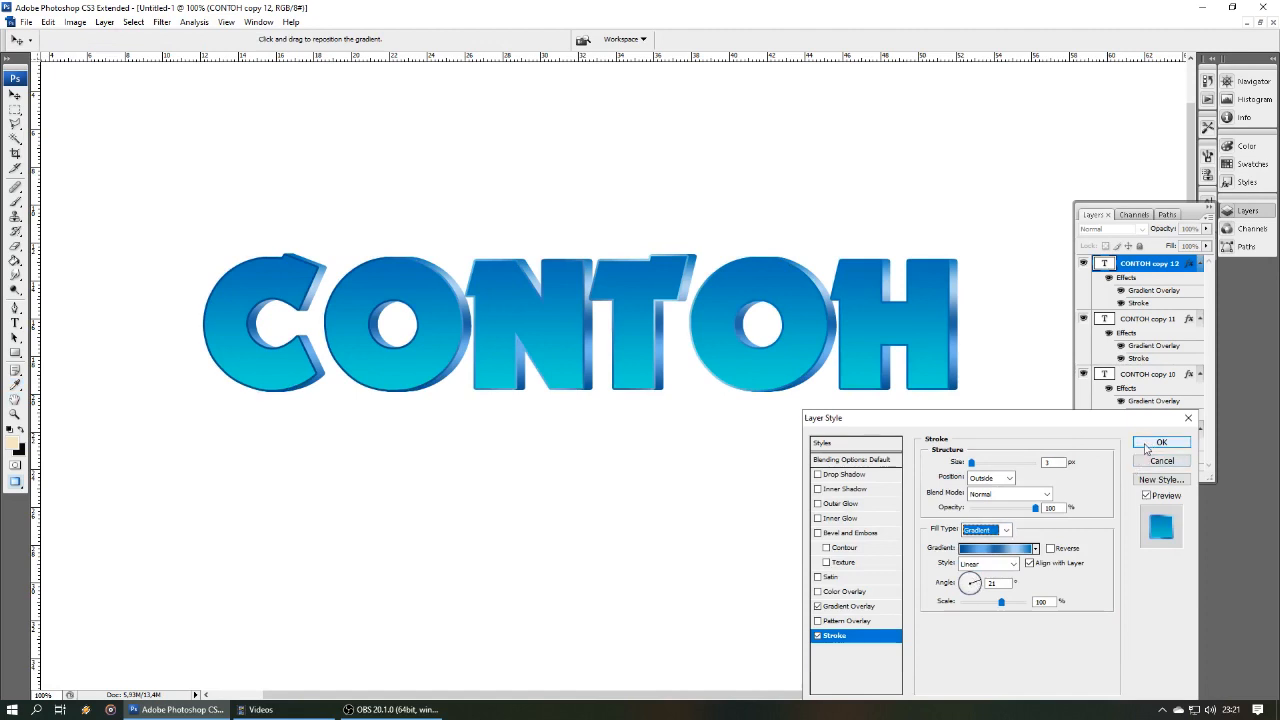
- Set the stroke gradient's angle on the topmost text copy to about -8° and apply the layer style
left_click(980, 585)
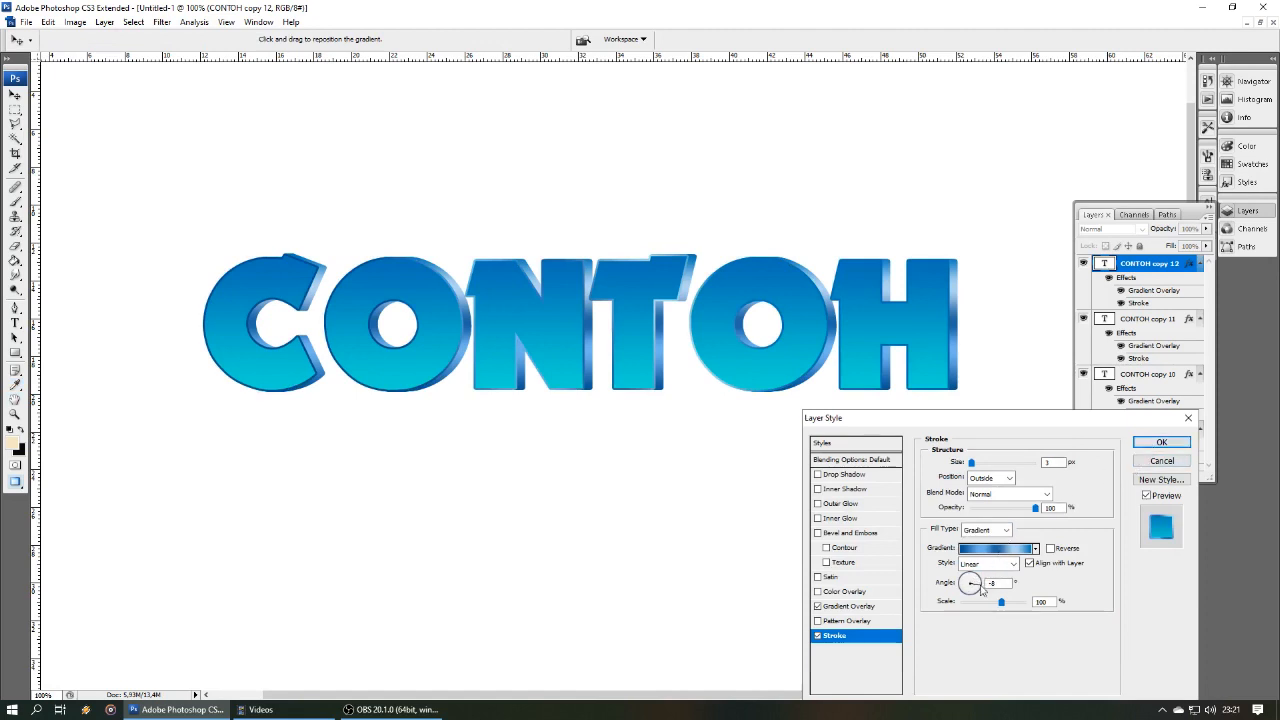
left_click(1160, 442)
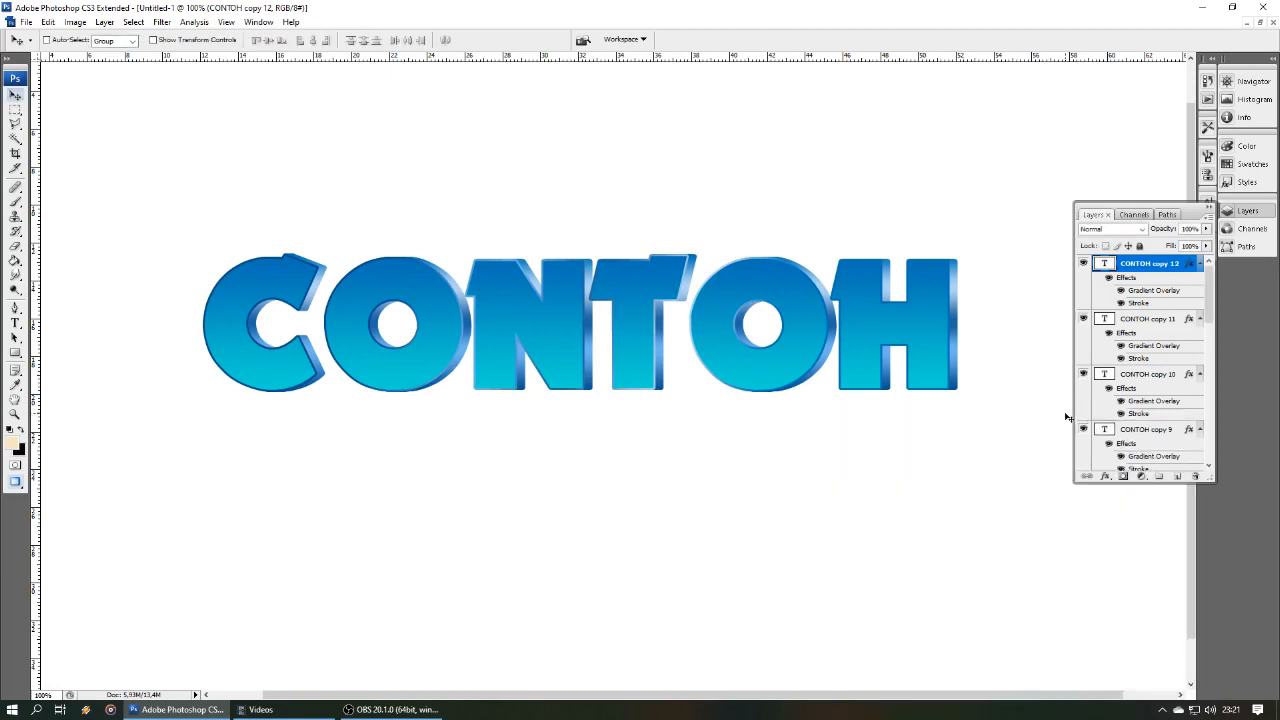
key("ctrl+plus")
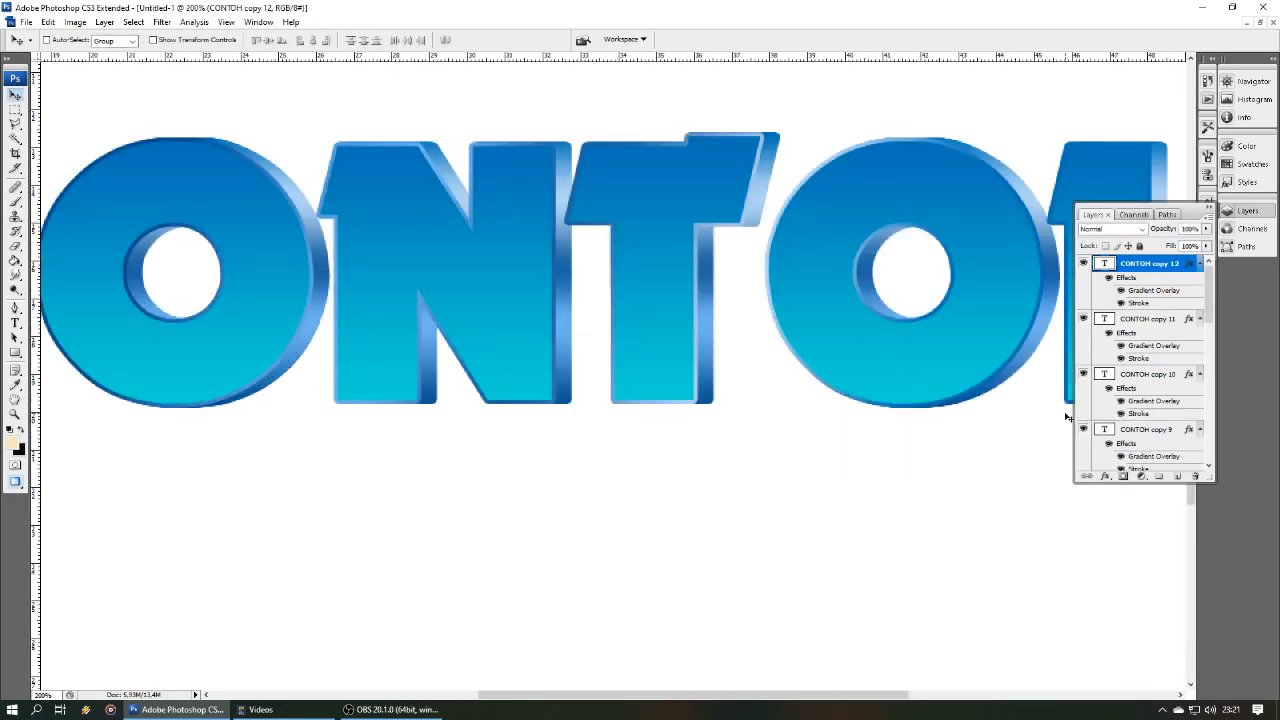
- Group all the CONTOH text layers into one layer group
key("ctrl+minus")
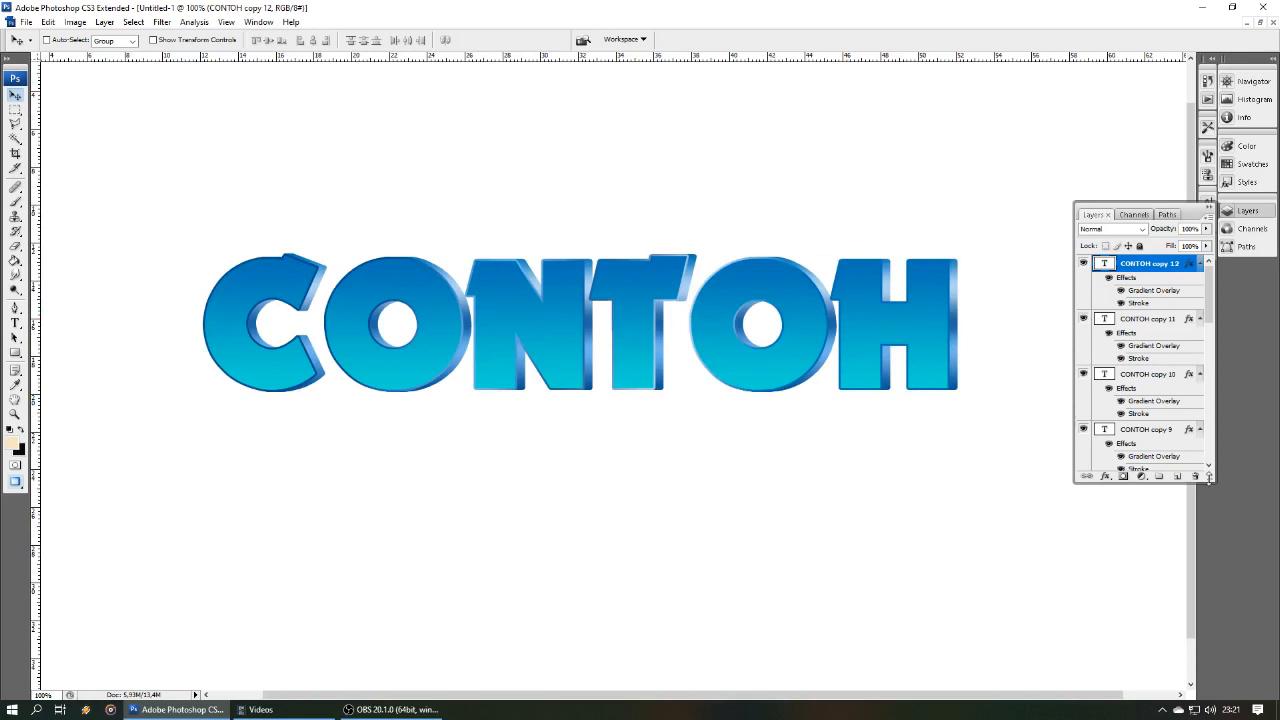
left_click_drag(1209, 478, 1209, 611)
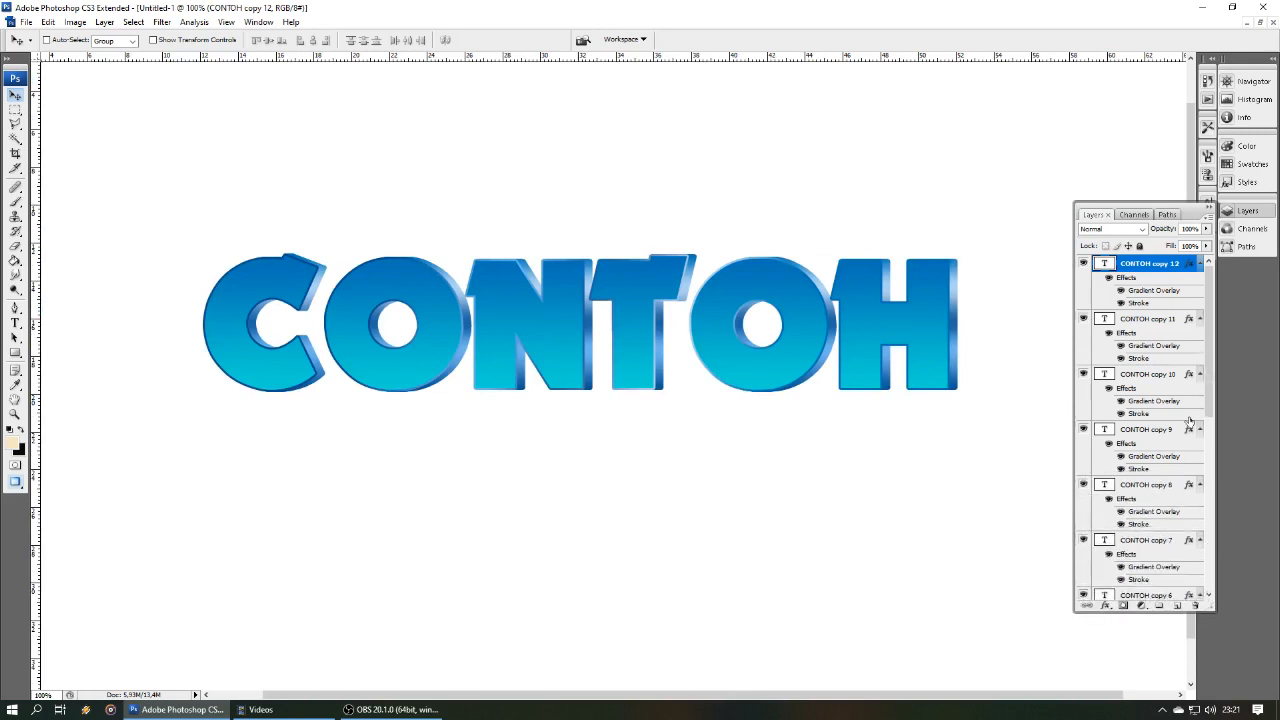
scroll(1189, 402, "down", 1)
scroll(1189, 402, "up", 1)
key("ctrl+g")
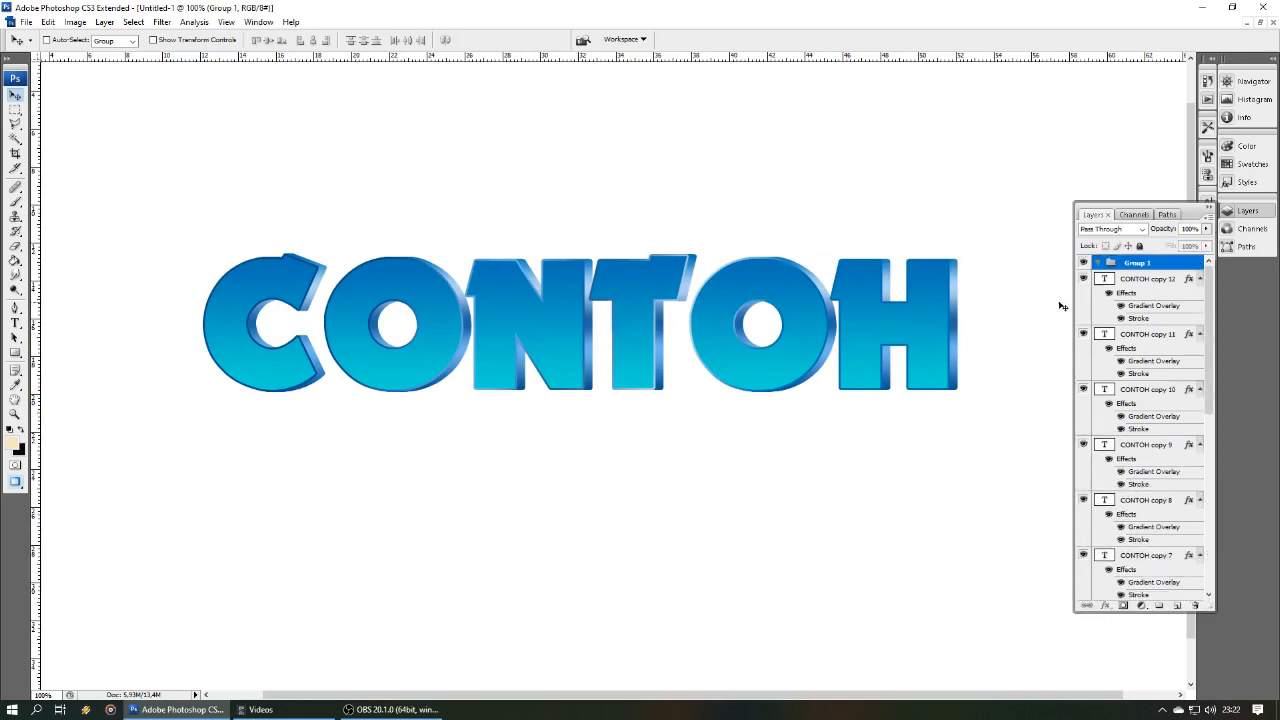
- Select the Background layer and try filling it with a radial gradient using the current multi-stop blue gradient
right_click(987, 280)
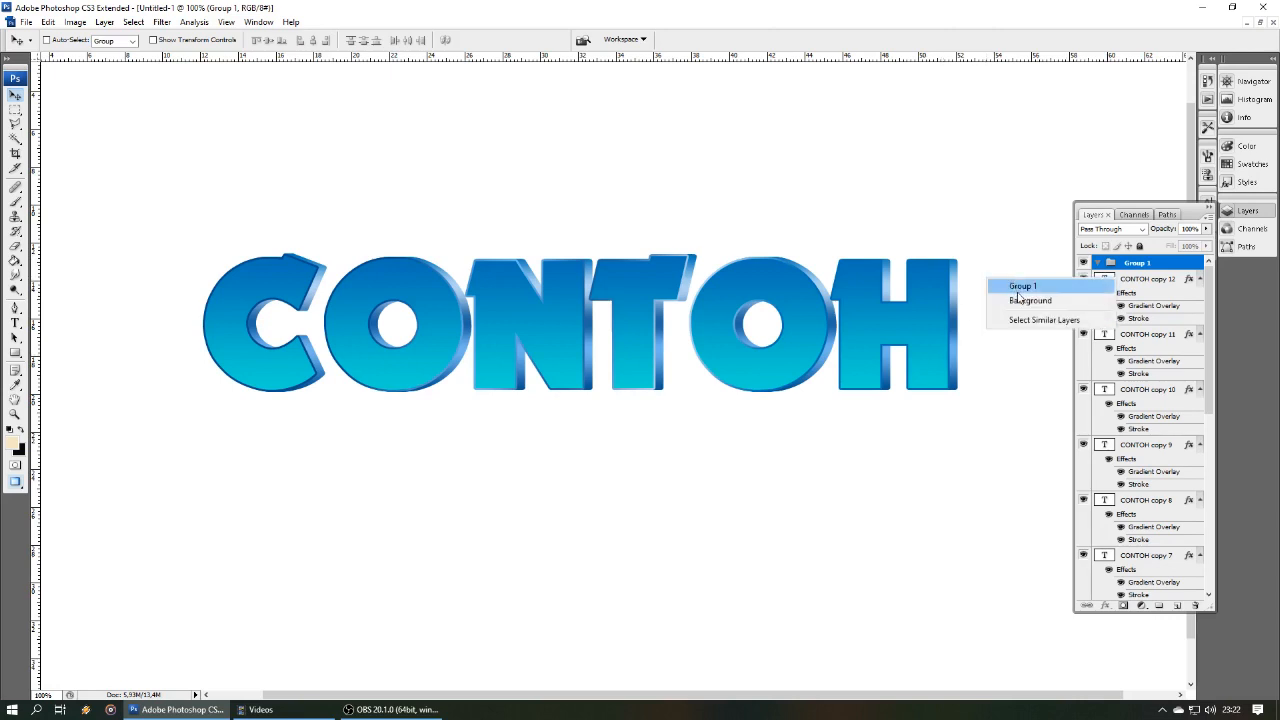
left_click(1025, 301)
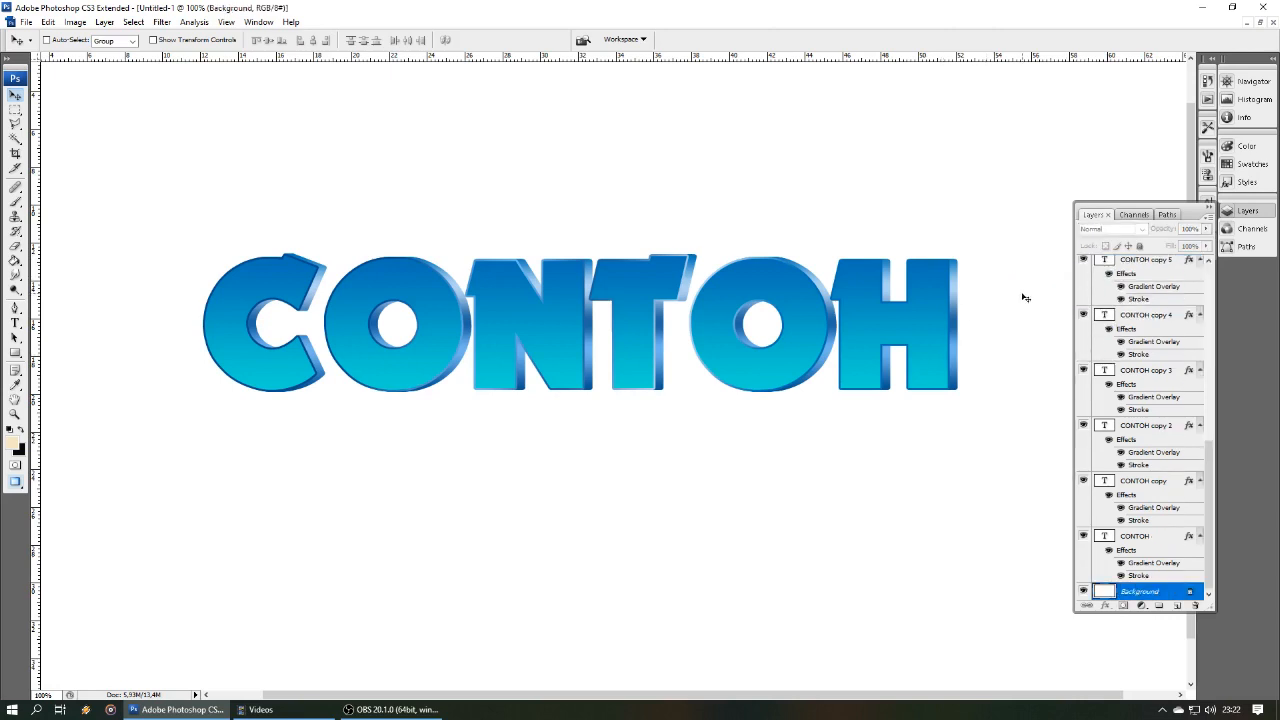
left_click(15, 259)
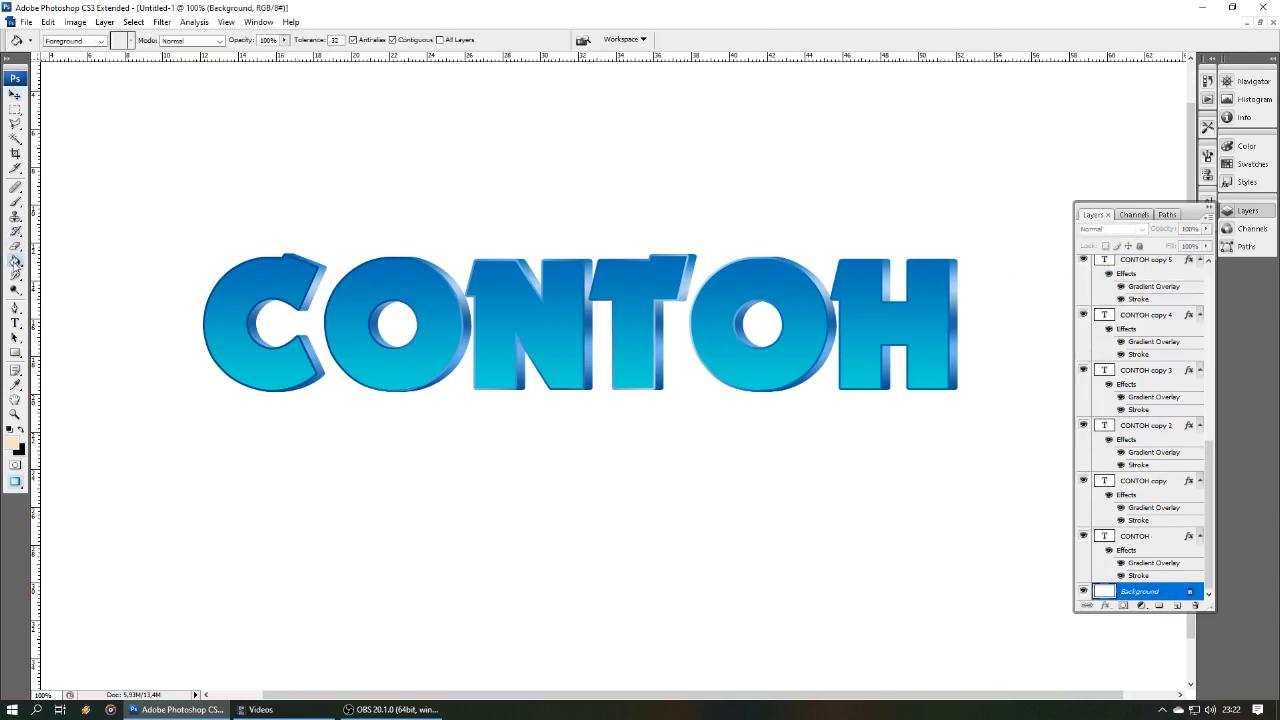
left_click_drag(15, 259, 48, 261)
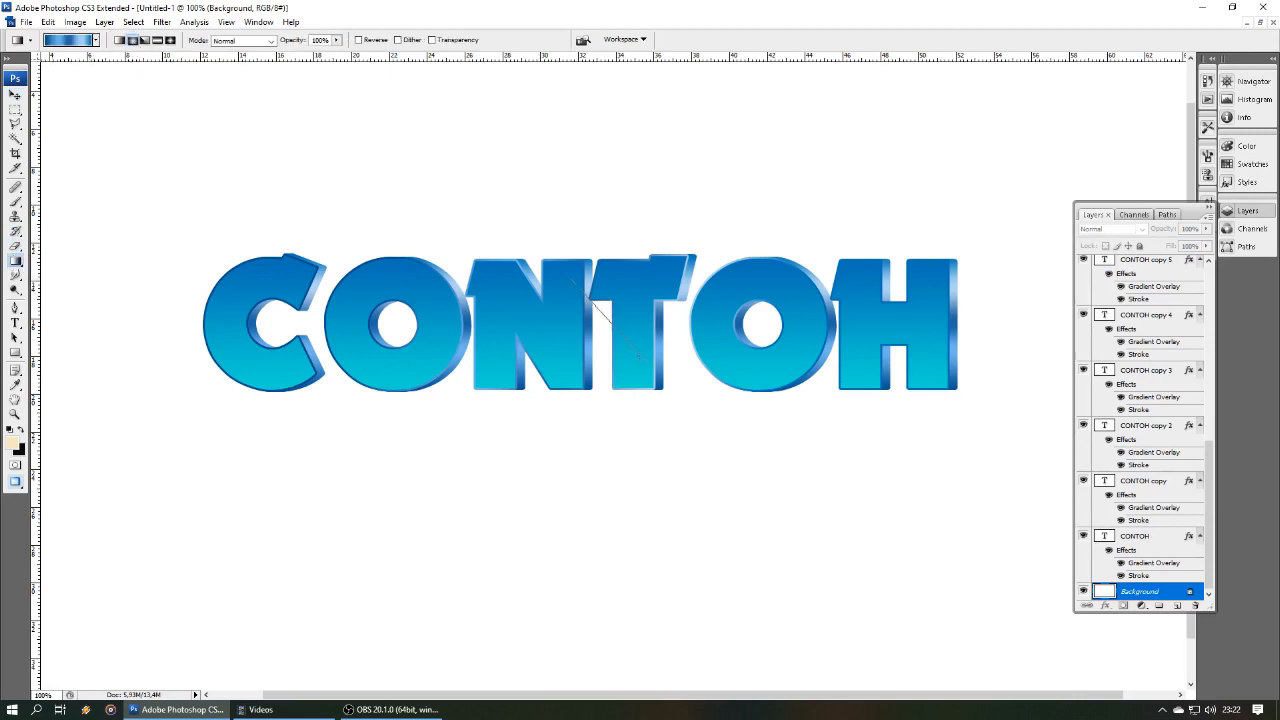
left_click_drag(644, 358, 648, 362)
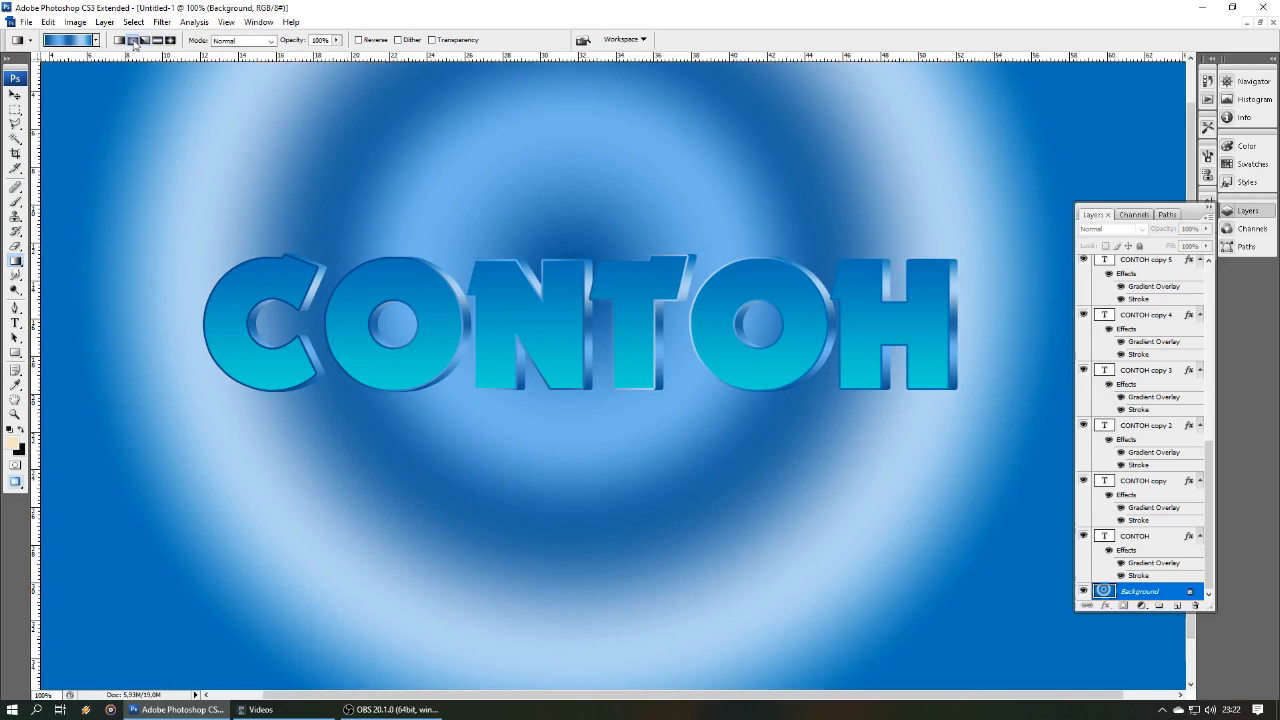
- Choose the first preset, the white-to-blue gradient, and refill the Background layer with it radially, white glow behind the text, ending on the Move tool
left_click(85, 40)
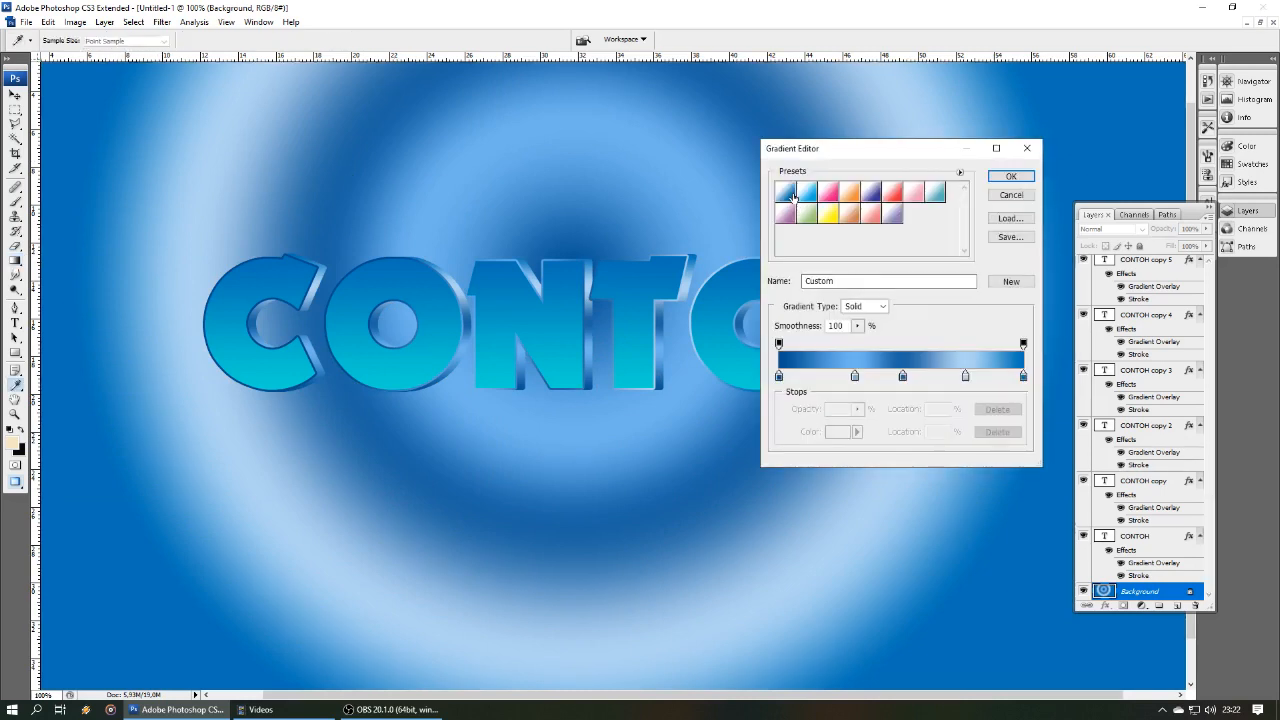
left_click(792, 194)
left_click(1011, 176)
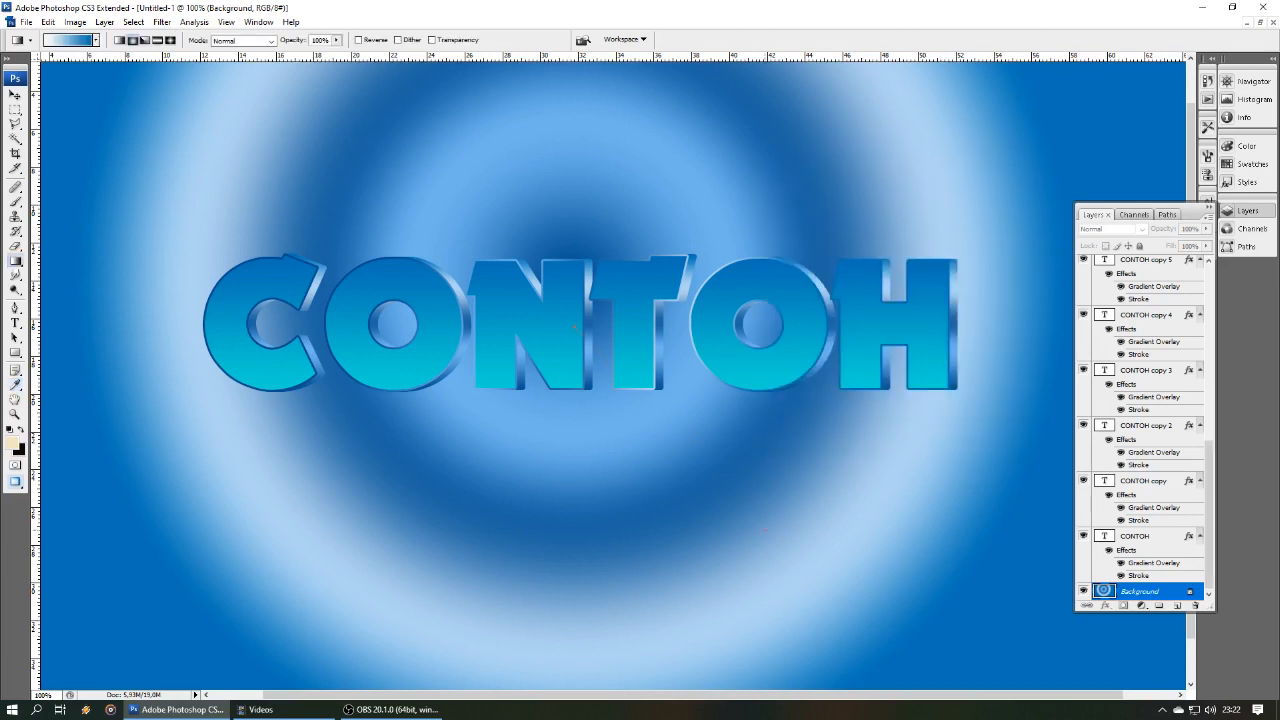
left_click_drag(765, 530, 845, 590)
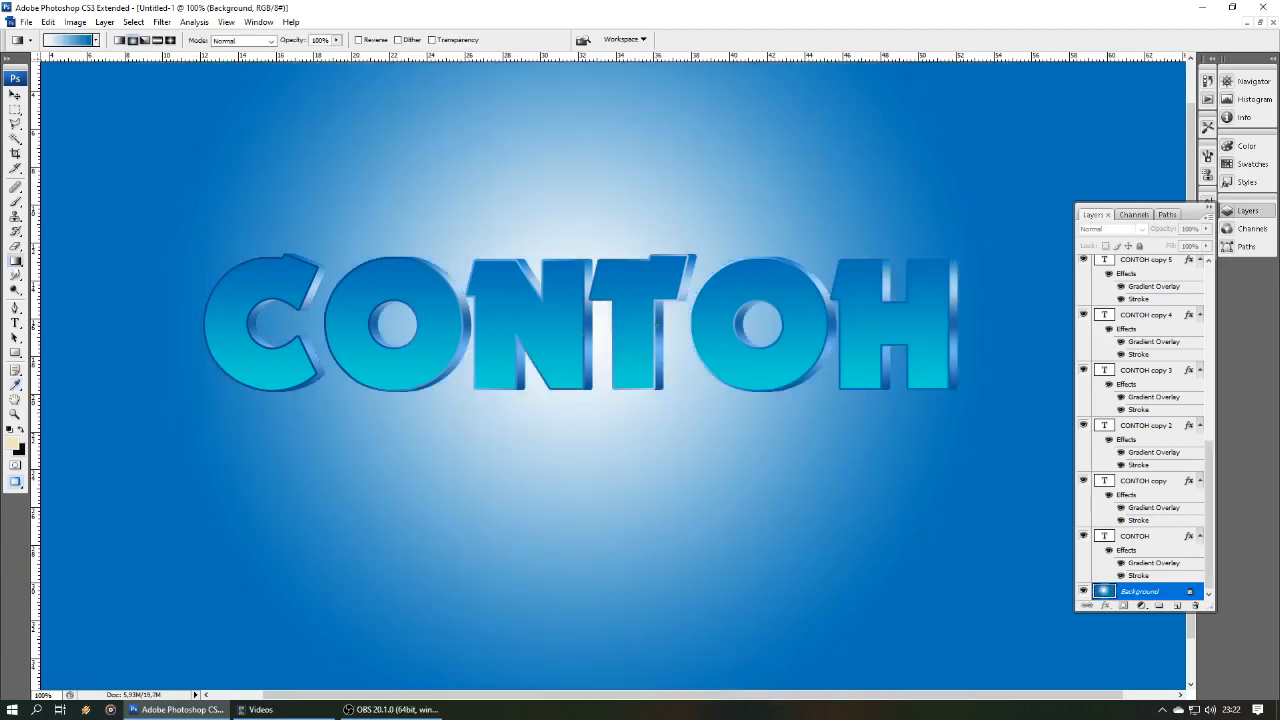
scroll(753, 451, "down", 3)
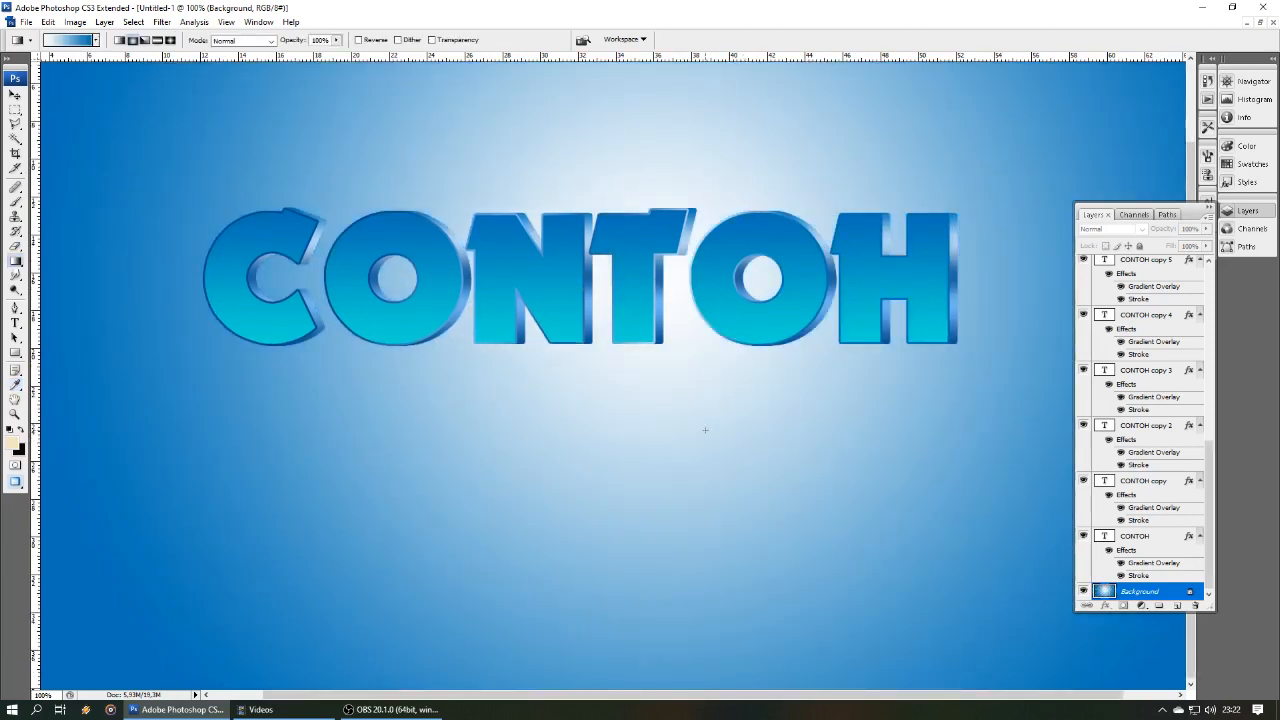
left_click(15, 108)
left_click(16, 95)
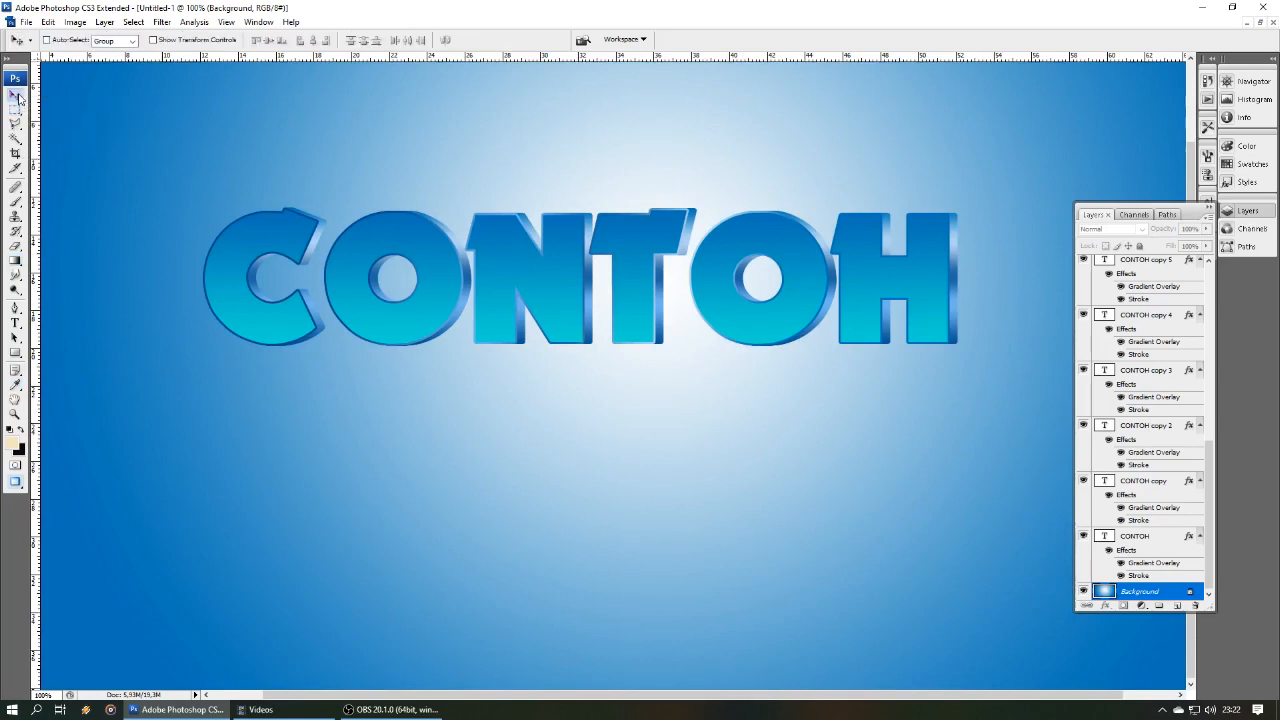
key("ctrl+minus")
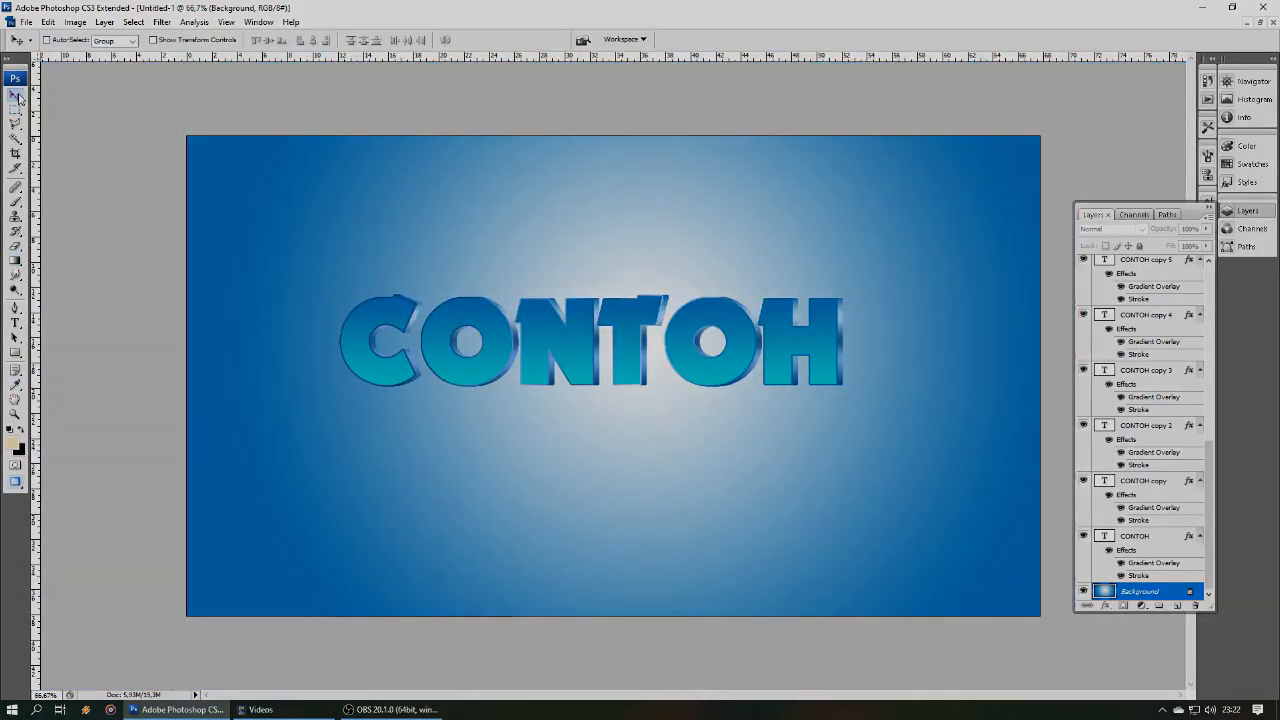